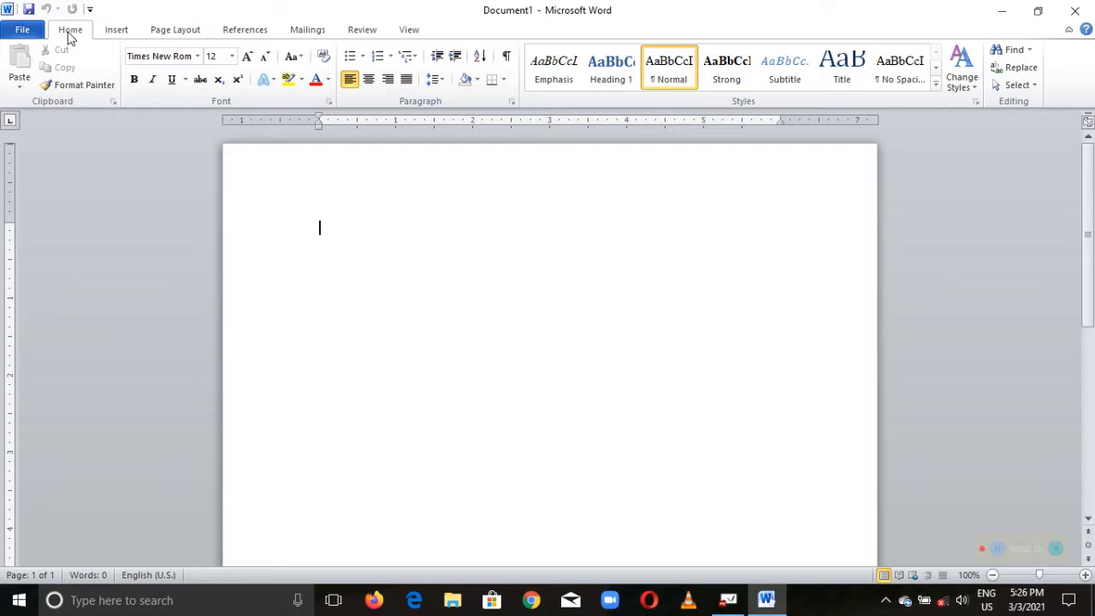
# Step: Look through the Home, Insert, Page Layout, References and Mailings command sets of the blank document
pyautogui.click(109, 34)
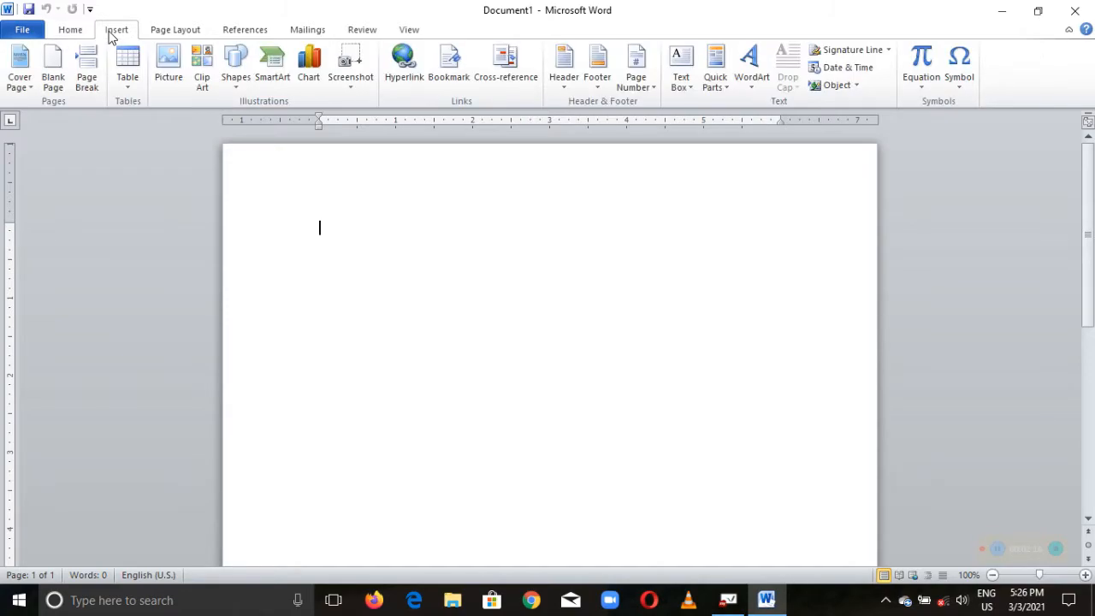
pyautogui.click(62, 34)
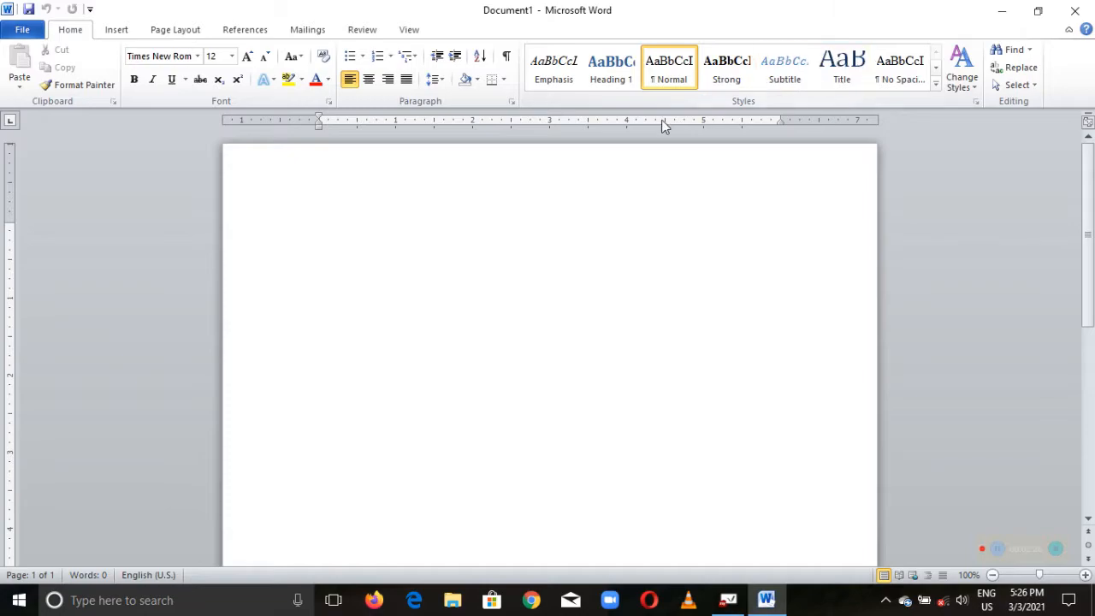
pyautogui.click(118, 30)
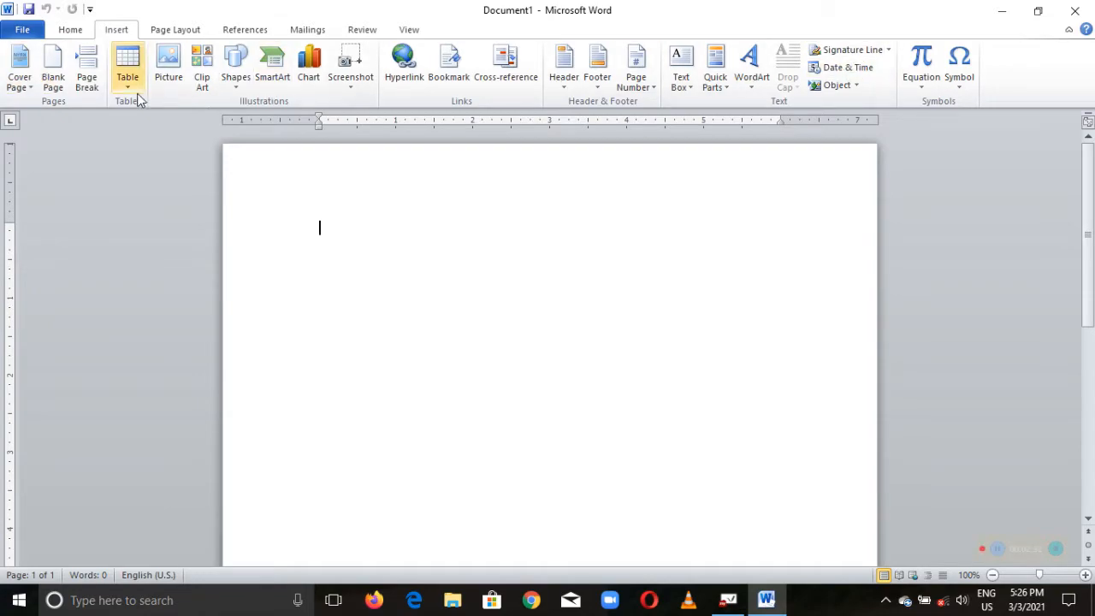
pyautogui.click(172, 31)
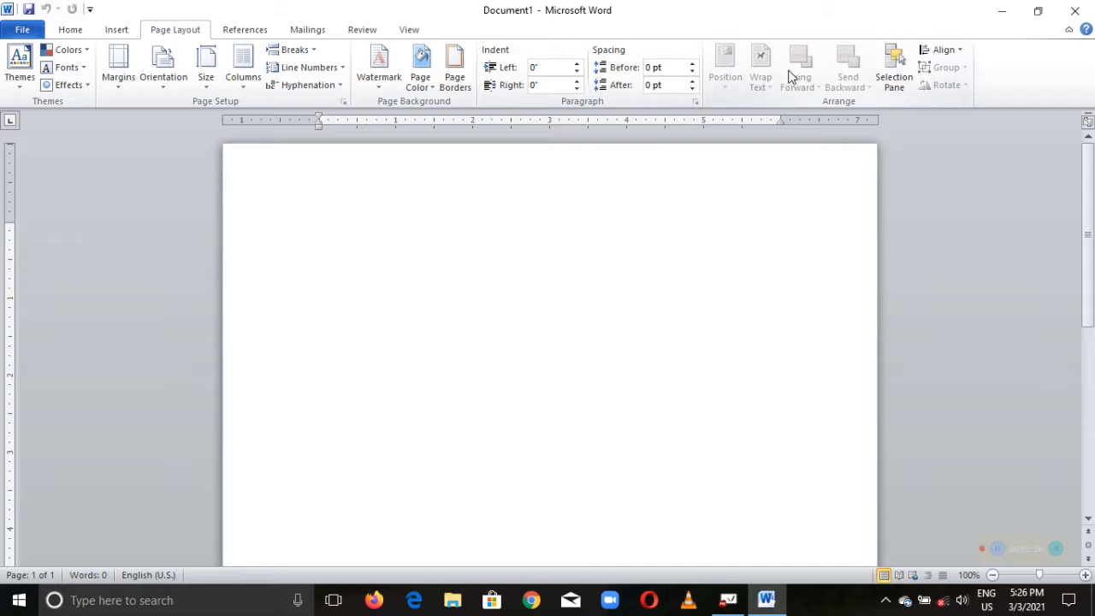
pyautogui.click(249, 30)
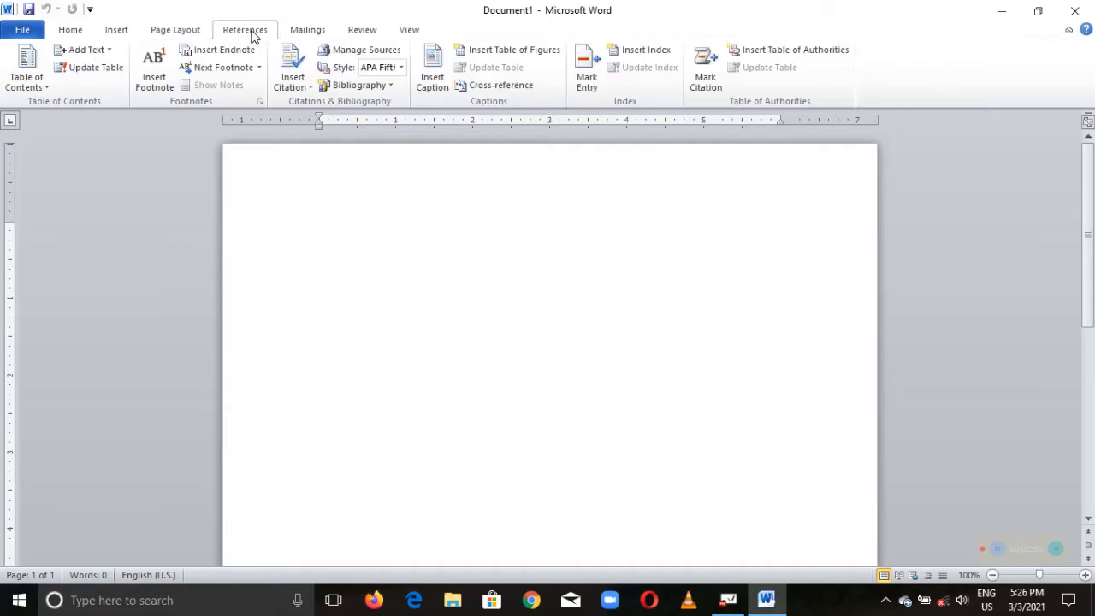
pyautogui.click(293, 31)
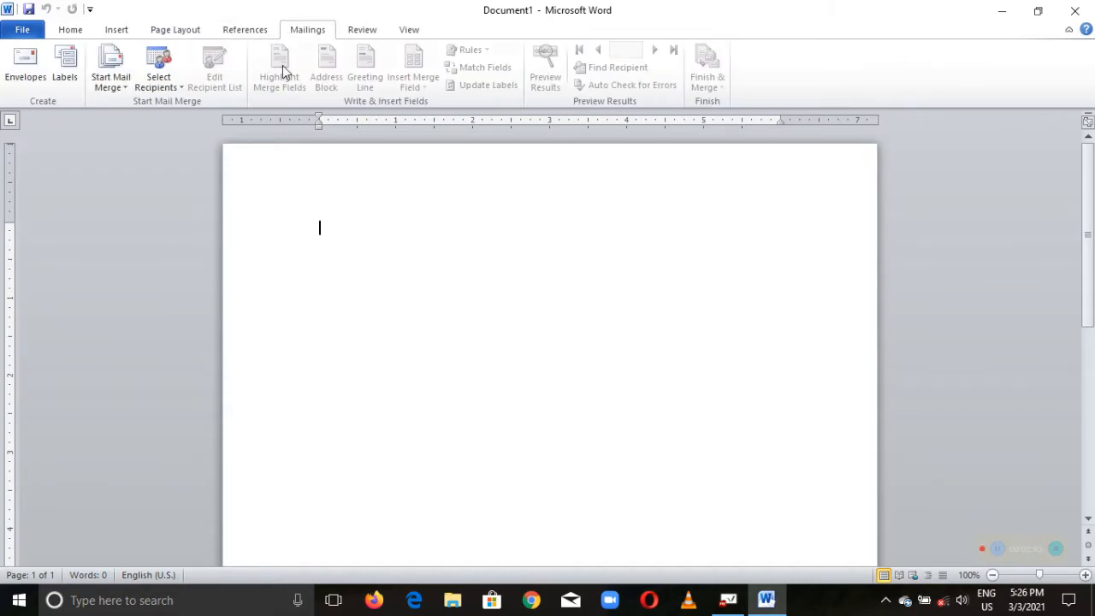
pyautogui.click(73, 36)
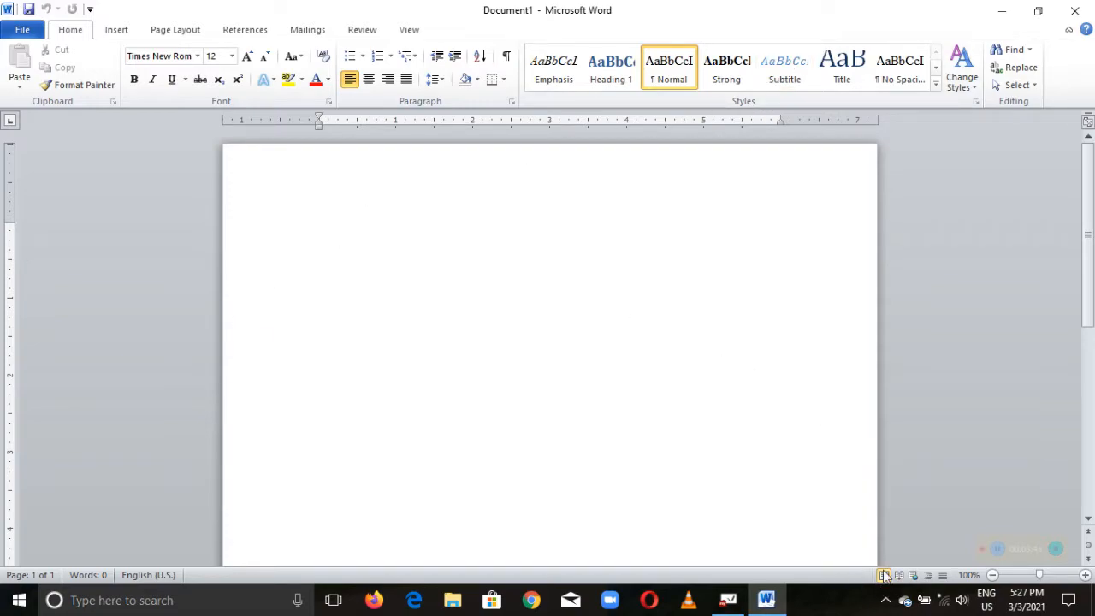
pyautogui.click(1001, 547)
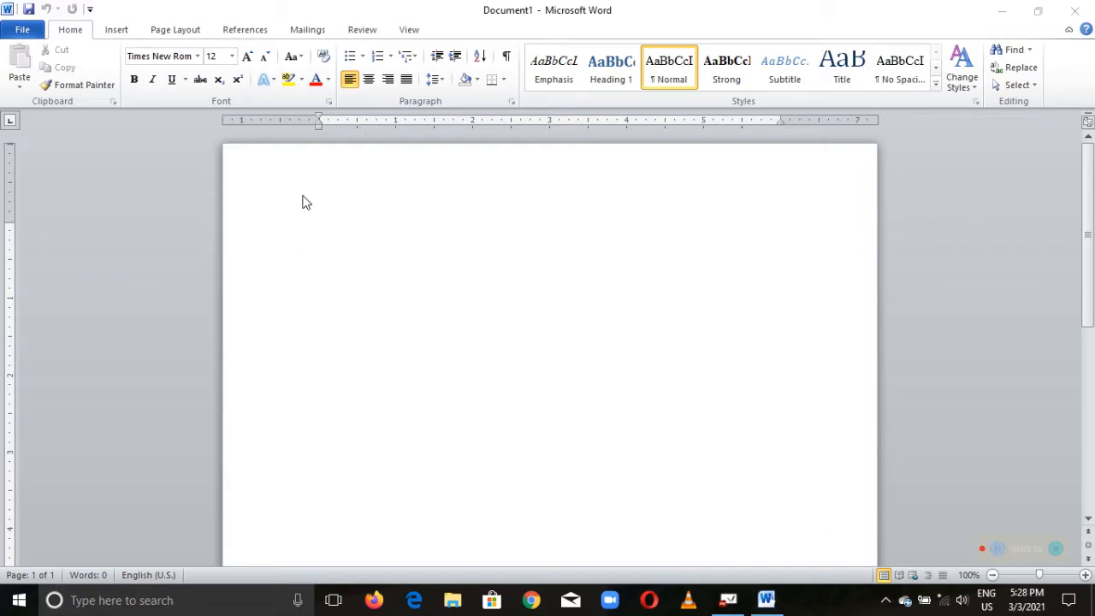
# Step: Enter the title "Getting started with Microsoft word" on the first line and "Introduction" on the line below it
pyautogui.click(274, 240)
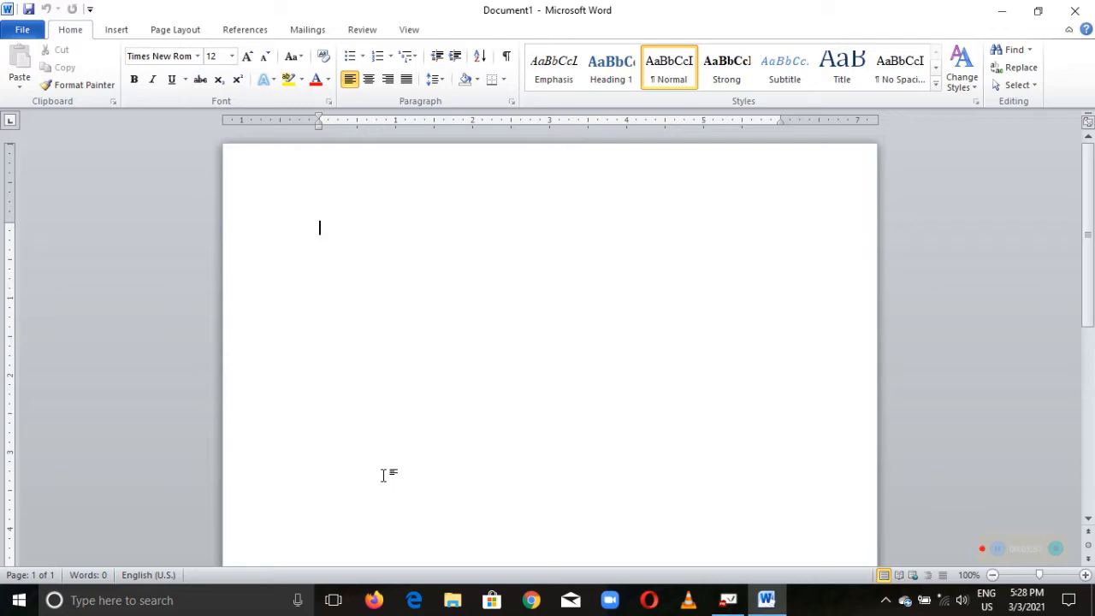
pyautogui.write('geting starde')
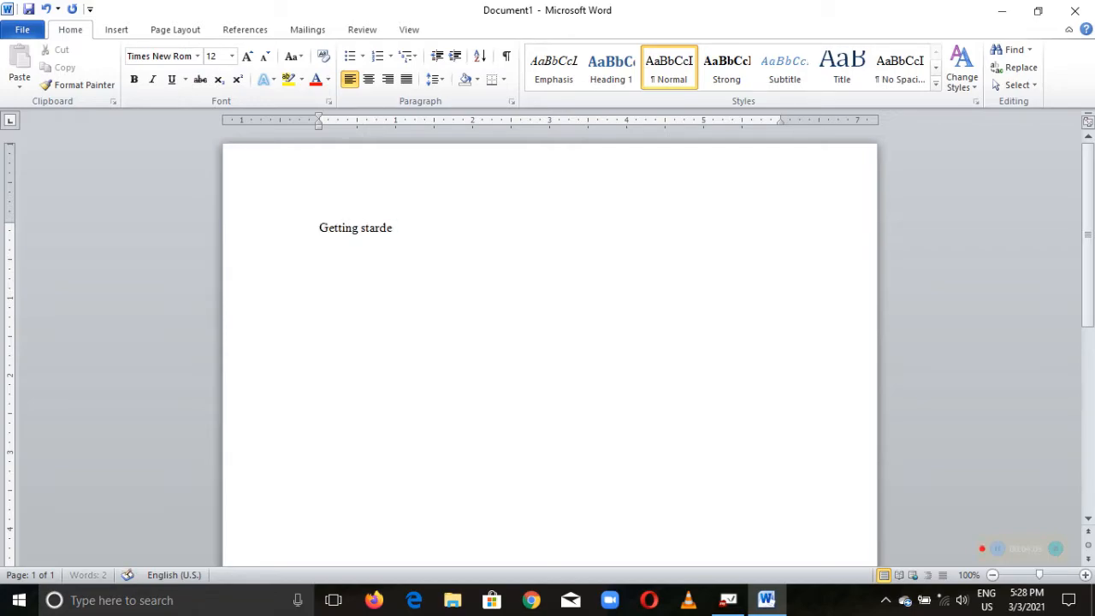
pyautogui.press('BackSpace')
pyautogui.press('BackSpace')
pyautogui.write('ted with microso')
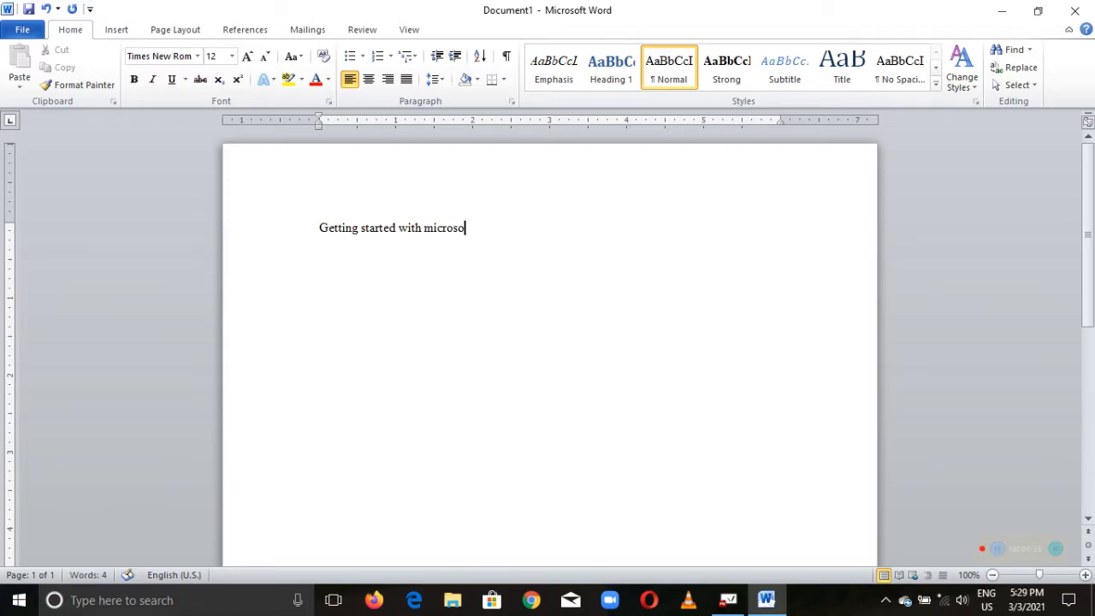
pyautogui.write('ft word')
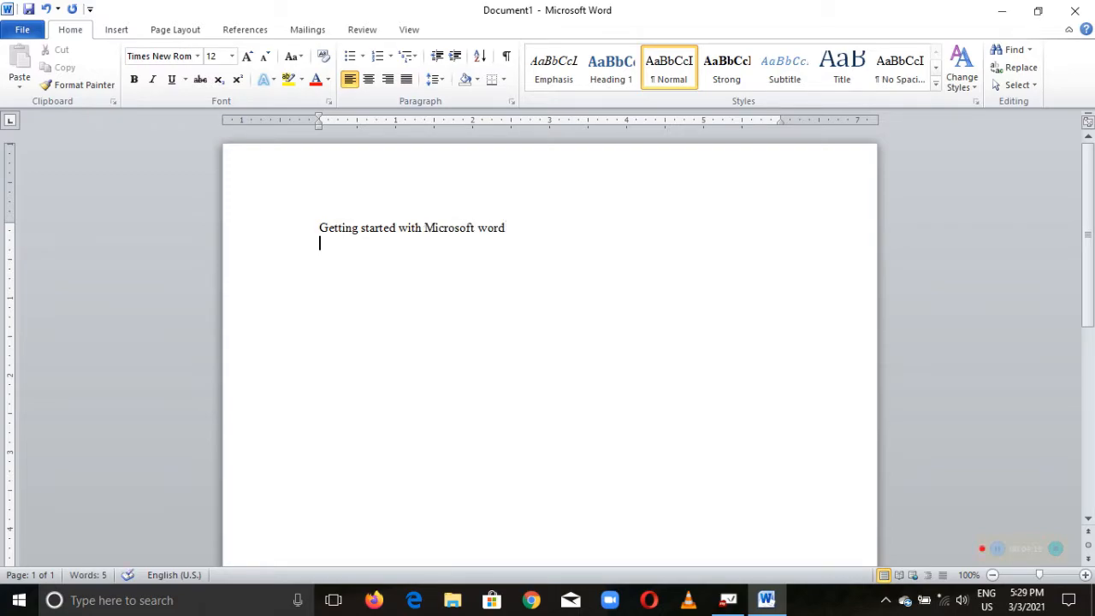
pyautogui.press('Return')
pyautogui.write('introduction')
pyautogui.press('Return')
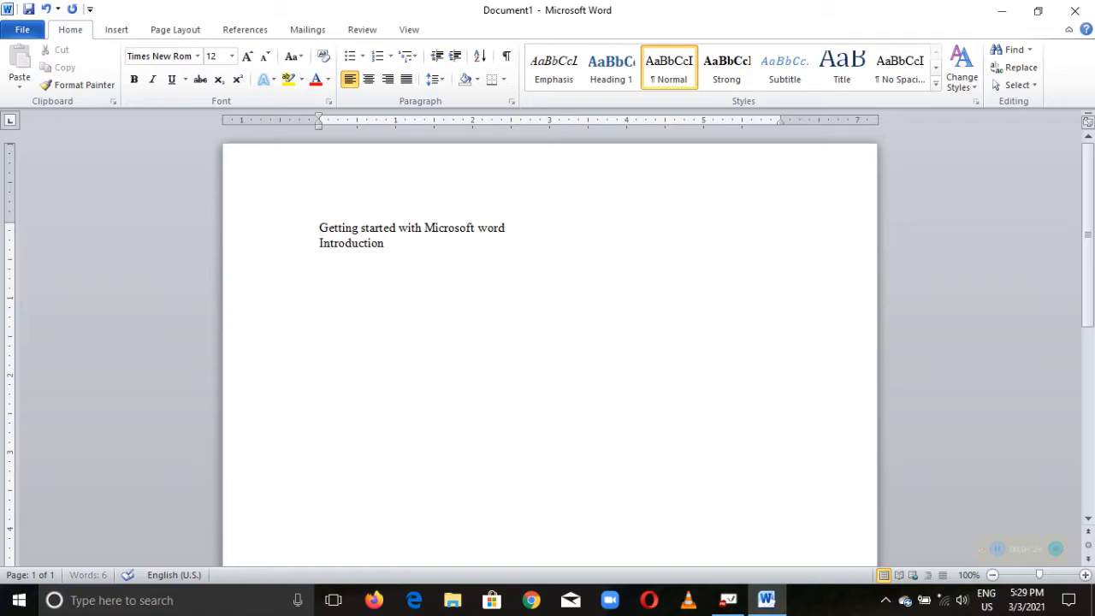
# Step: Fill three lines below Introduction with random placeholder letters, beginning the third line with "hjvnblc,mvk,ncxcsmvvj"
pyautogui.write('fdhfsvbvkjkjbjdsn')
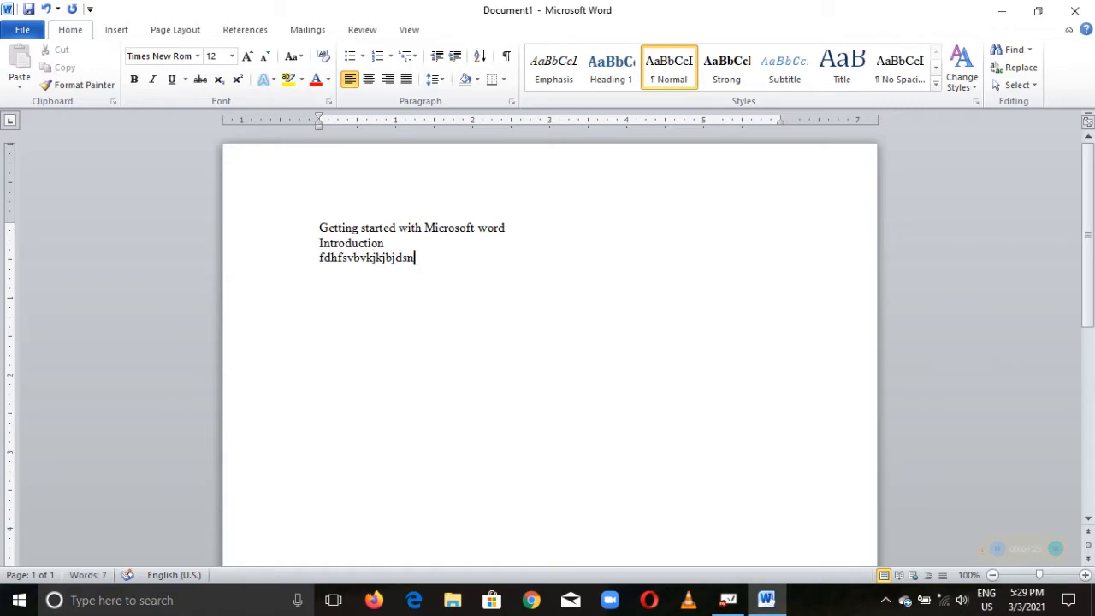
pyautogui.write('bknmbnvhcvbhxjmcnv  bhjdjcxkc b jdhjvf')
pyautogui.press('Return')
pyautogui.write('bjnvdv,mc v, njvnk')
pyautogui.press('Return')
pyautogui.write('hjvnblc')
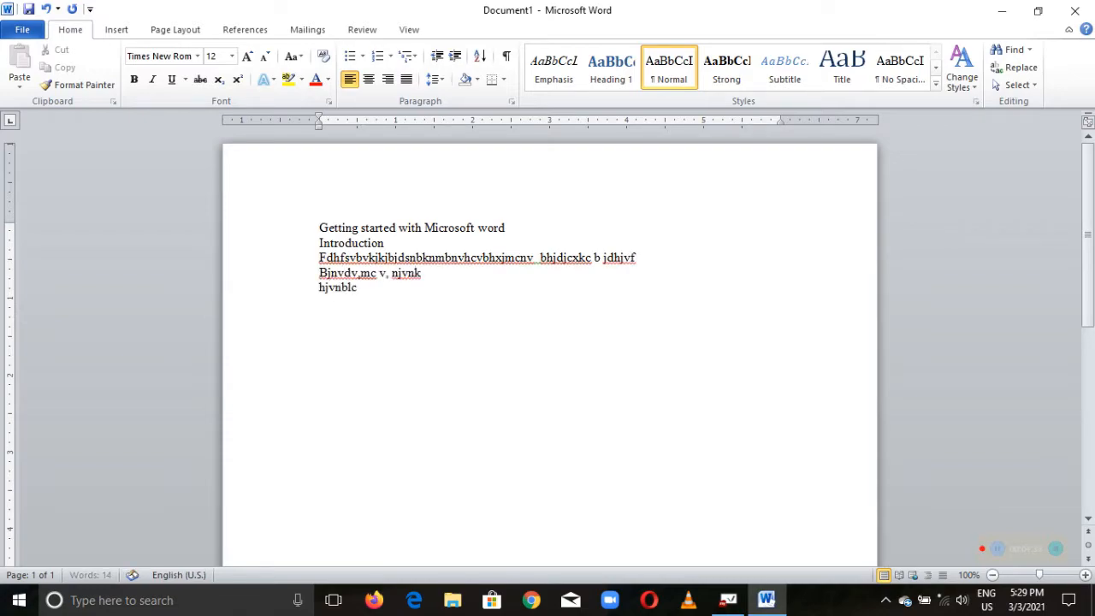
pyautogui.write(',mvk,ncxcsmvvj')
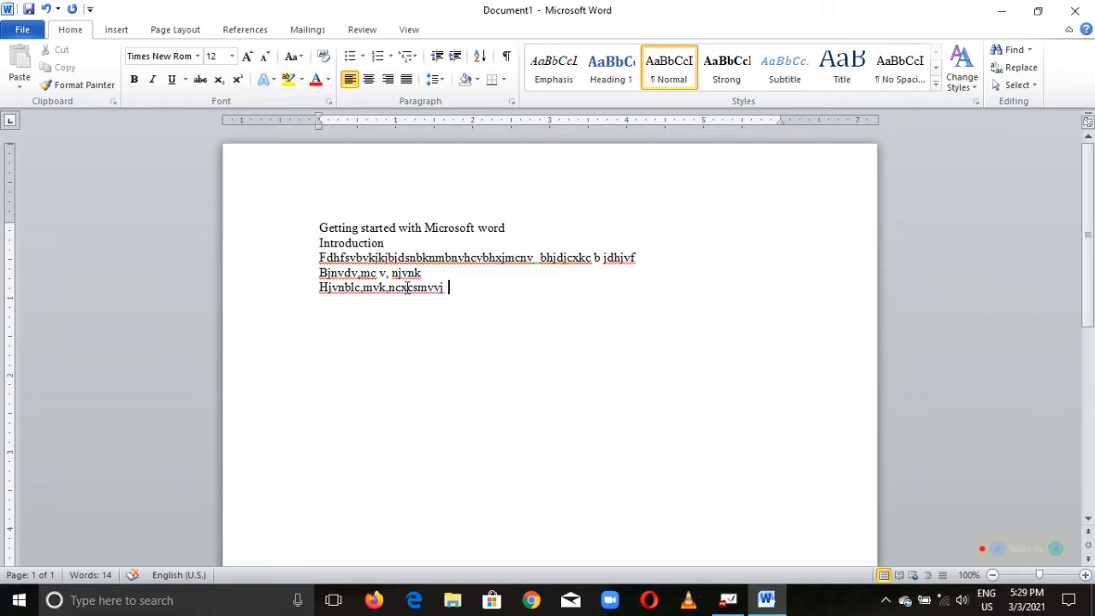
# Step: Extend the third placeholder line to the full text width with random letters and add "hjgfdfkghj" on a new line
pyautogui.write('nfhgkhljvcfdghjmjlf fthtkilgfgtjuli,kjhrtyuikmnbvetyuk,')
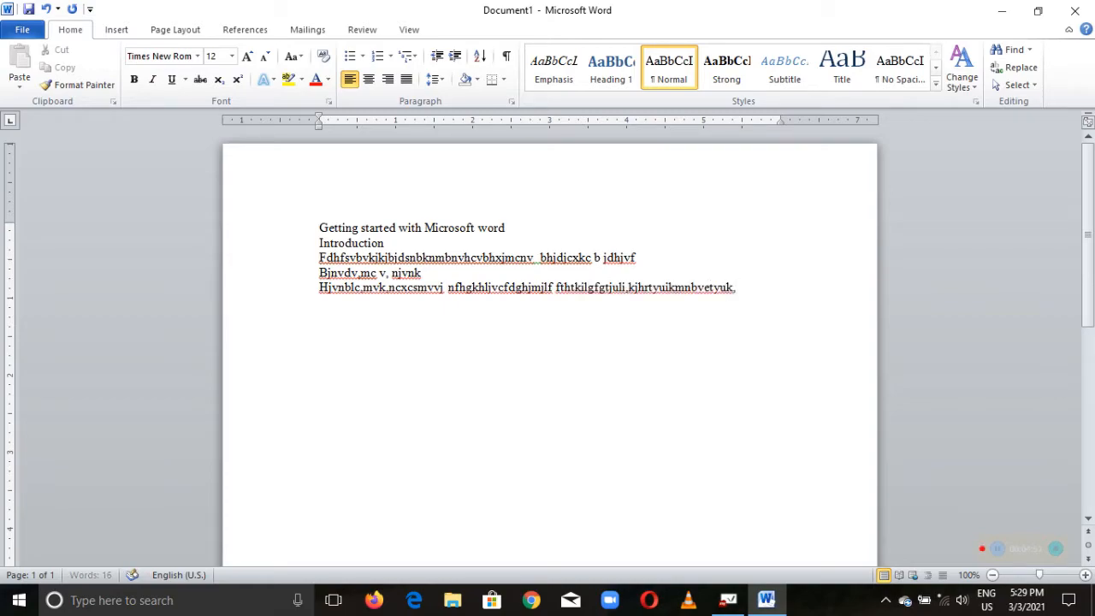
pyautogui.write('t')
pyautogui.press('BackSpace')
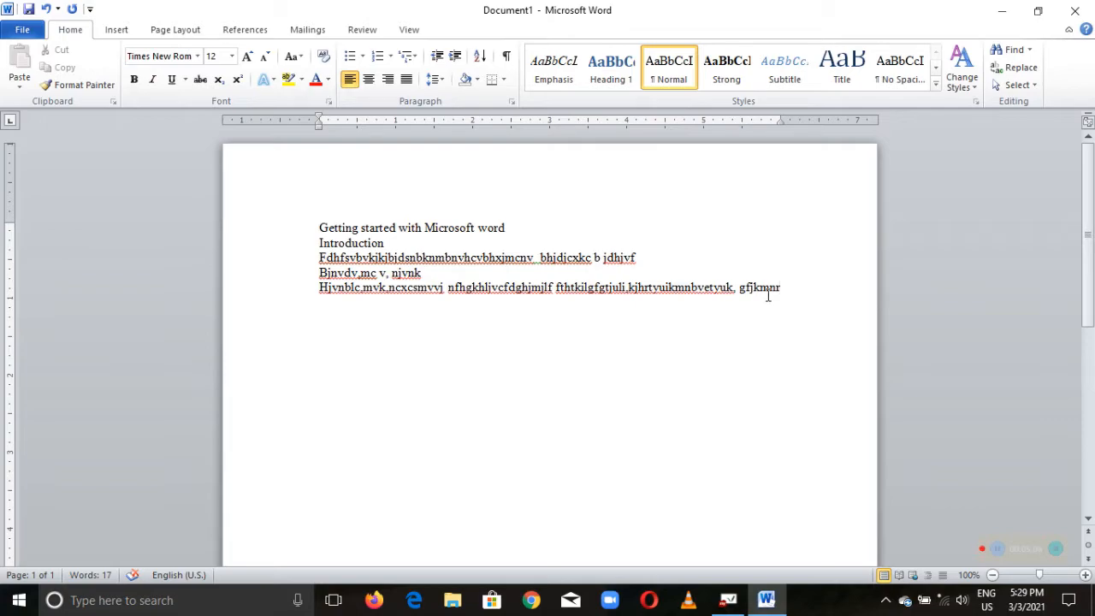
pyautogui.press('Return')
pyautogui.write('hjgfdfkghj')
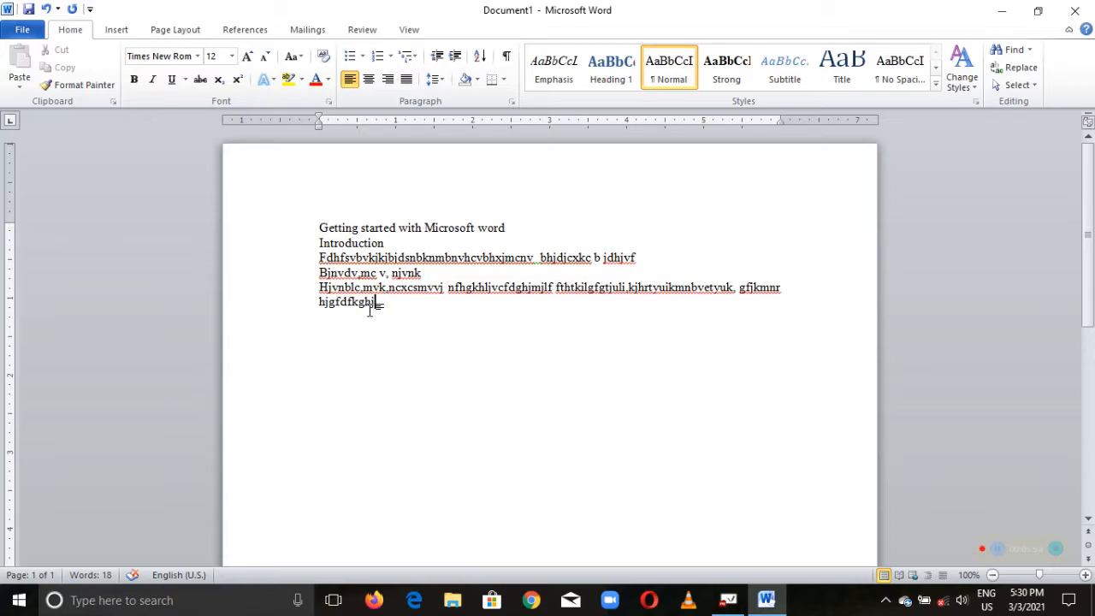
# Step: Leave eight blank lines after the placeholder paragraph and start a new one with "Fgvbjukjhgvb yio;tgjj rlihjhgfv;bnmjhft6dygb"
pyautogui.press('Return')
pyautogui.press('Return')
pyautogui.click(375, 301)
pyautogui.press('Return')
pyautogui.press('Return')
pyautogui.press('Return')
pyautogui.press('Return')
pyautogui.press('Return')
pyautogui.press('Return')
pyautogui.press('Return')
pyautogui.write('Fgvbjukjhgvb yio;tgjj rlihjhgfv;bnmjhft6dygb')
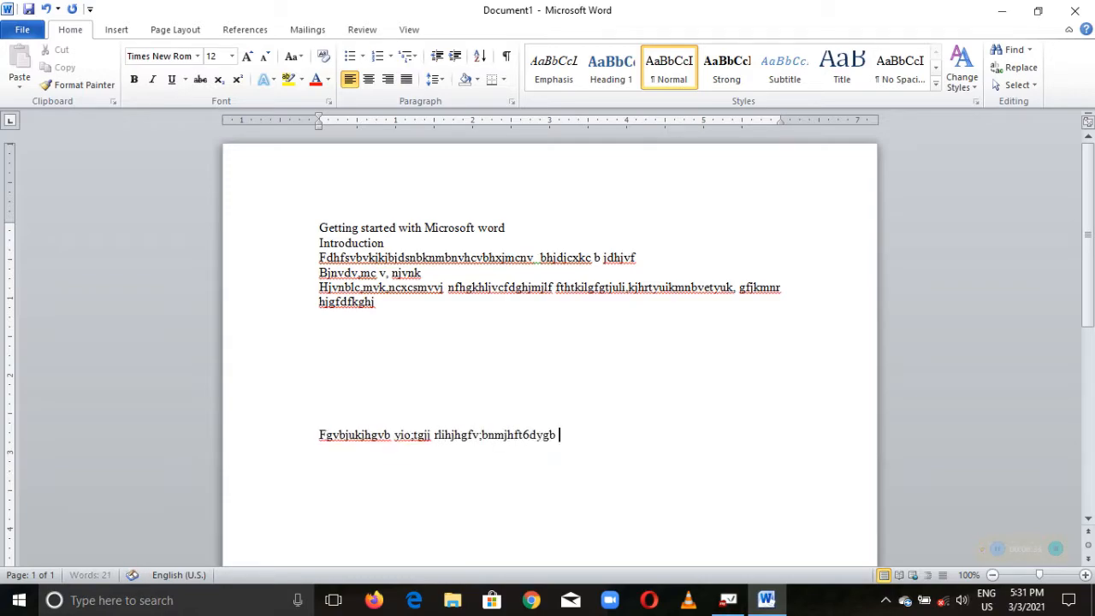
# Step: Add a second line to the lower paragraph reading "gfjkydrszdbnhjguhynjvytg fhjkufcxertyukmnbgryuk hrthyfrr"
pyautogui.press('Return')
pyautogui.write('gfjkydrszdbnhjguhynjvytg')
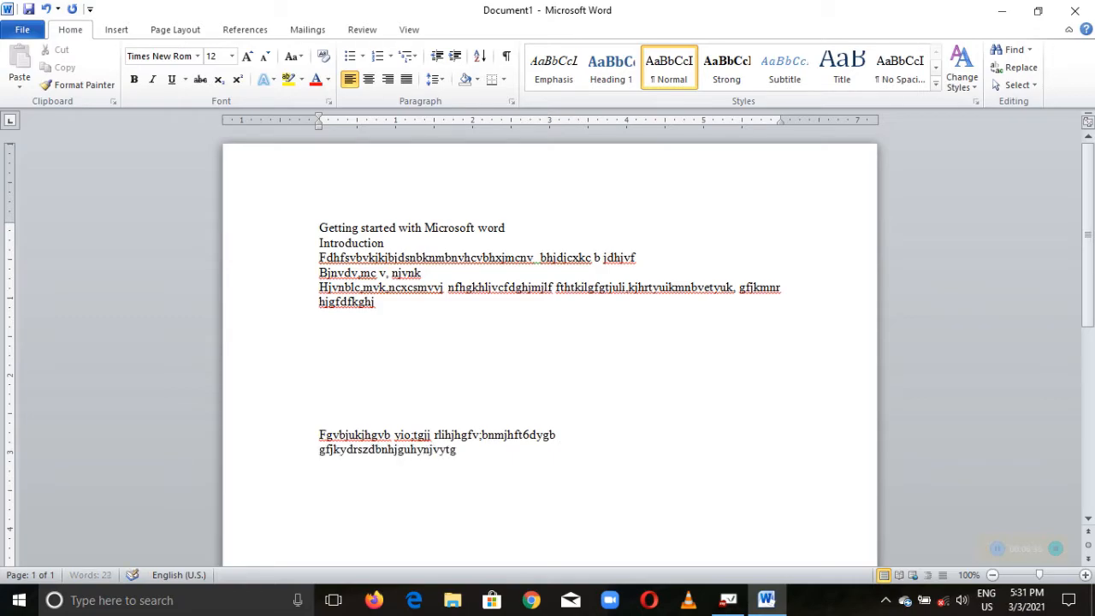
pyautogui.write(' fhjkufcxertyukmnbgryuk hrthyfrr')
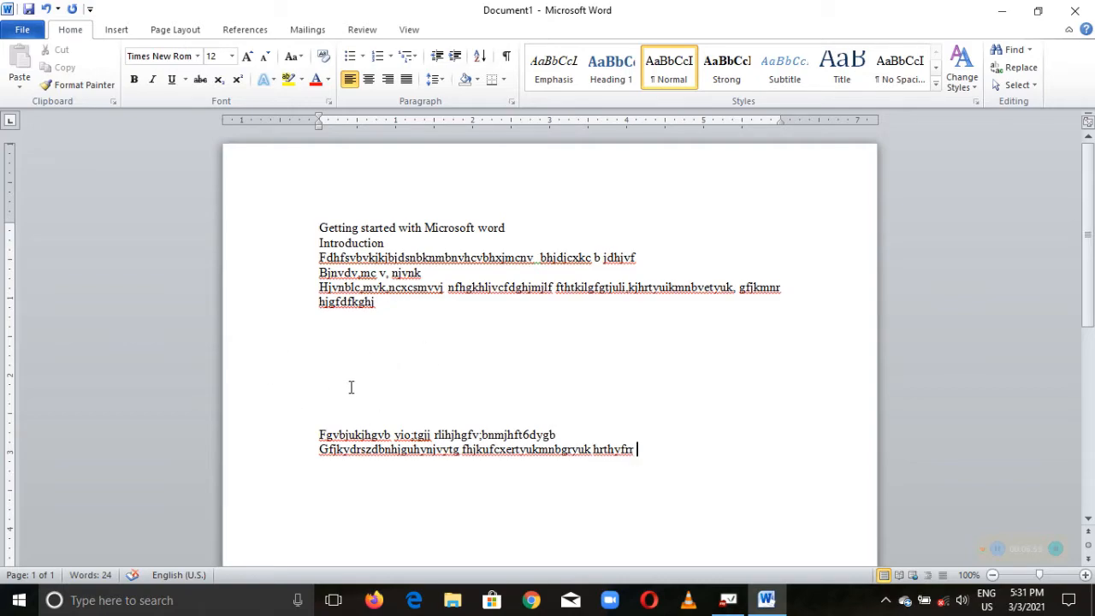
pyautogui.click(377, 302)
pyautogui.rightClick(436, 227)
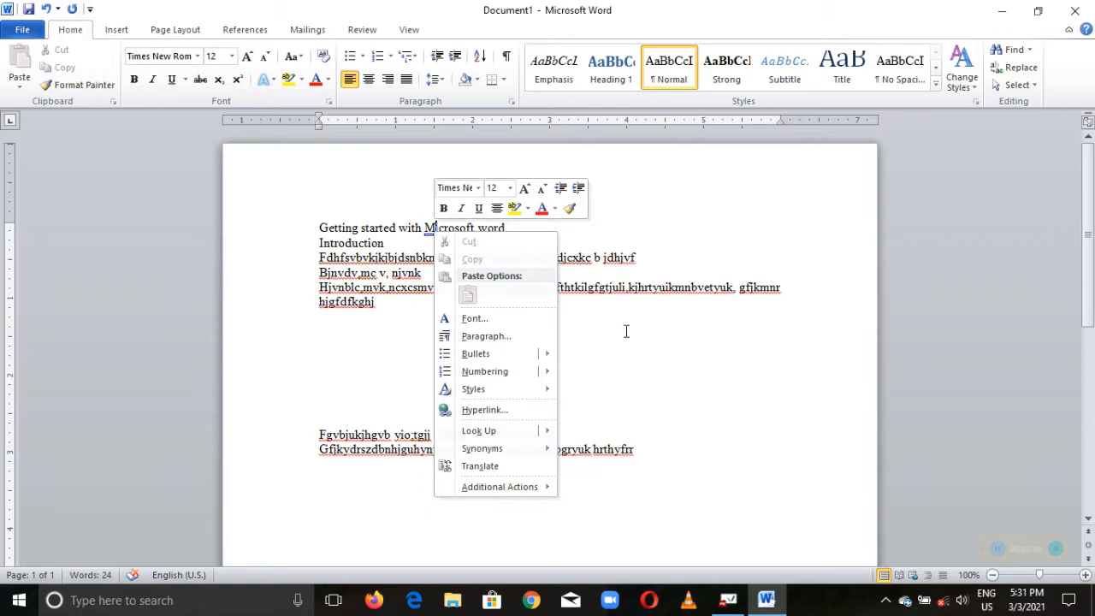
pyautogui.press('Escape')
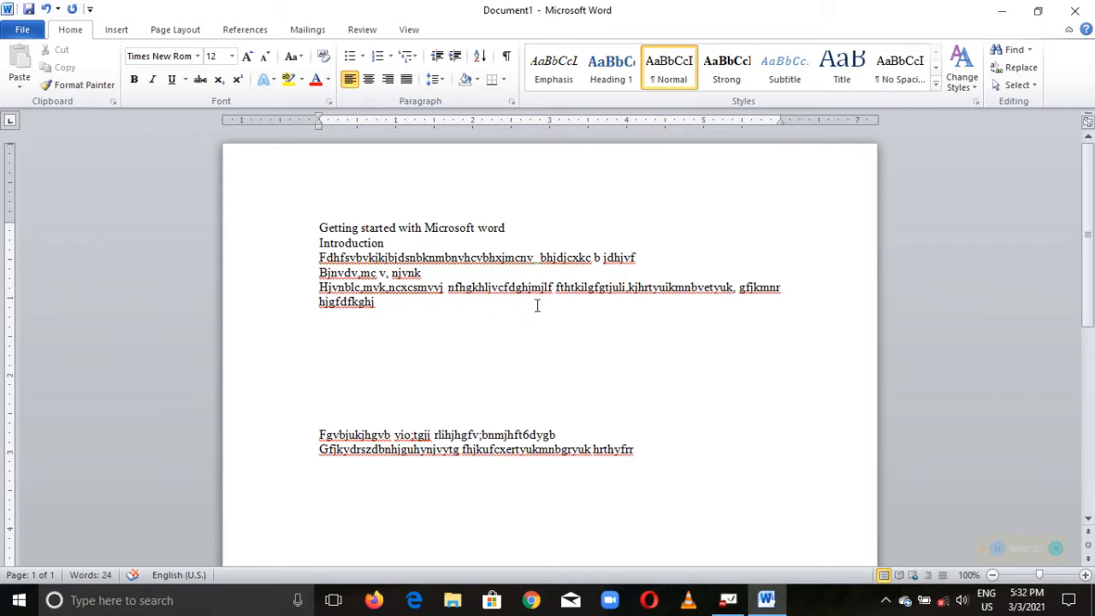
# Step: Make the title line "Getting started with Microsoft word" bold
pyautogui.click(502, 230)
pyautogui.click(320, 227)
pyautogui.moveTo(320, 227); pyautogui.dragTo(507, 219)
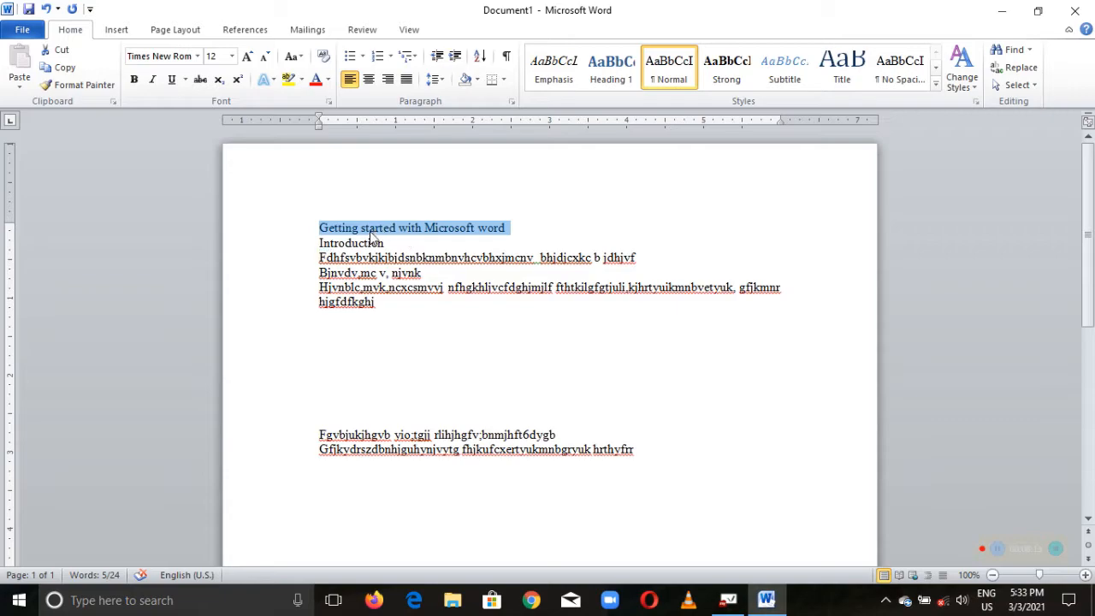
pyautogui.click(135, 79)
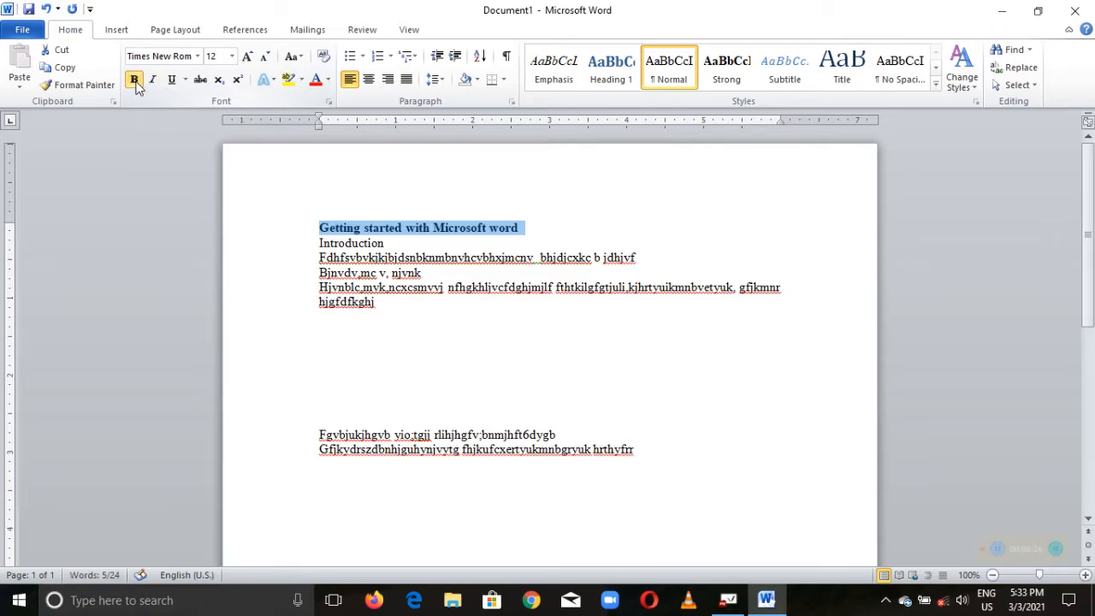
pyautogui.click(434, 266)
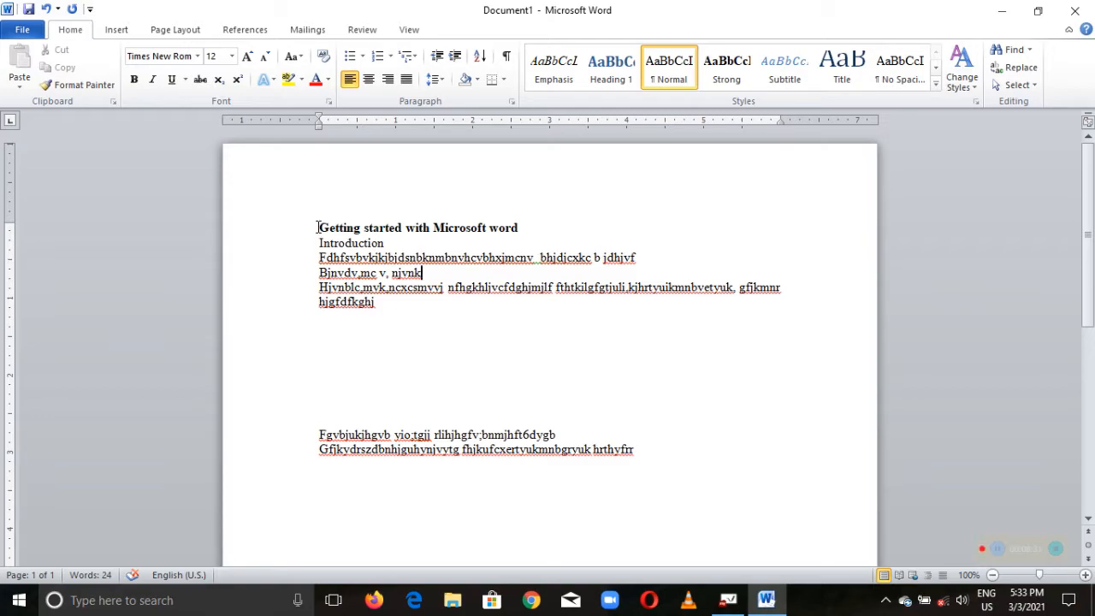
# Step: Underline the title "Getting started with Microsoft word" with the double underline style
pyautogui.moveTo(318, 224); pyautogui.dragTo(528, 225)
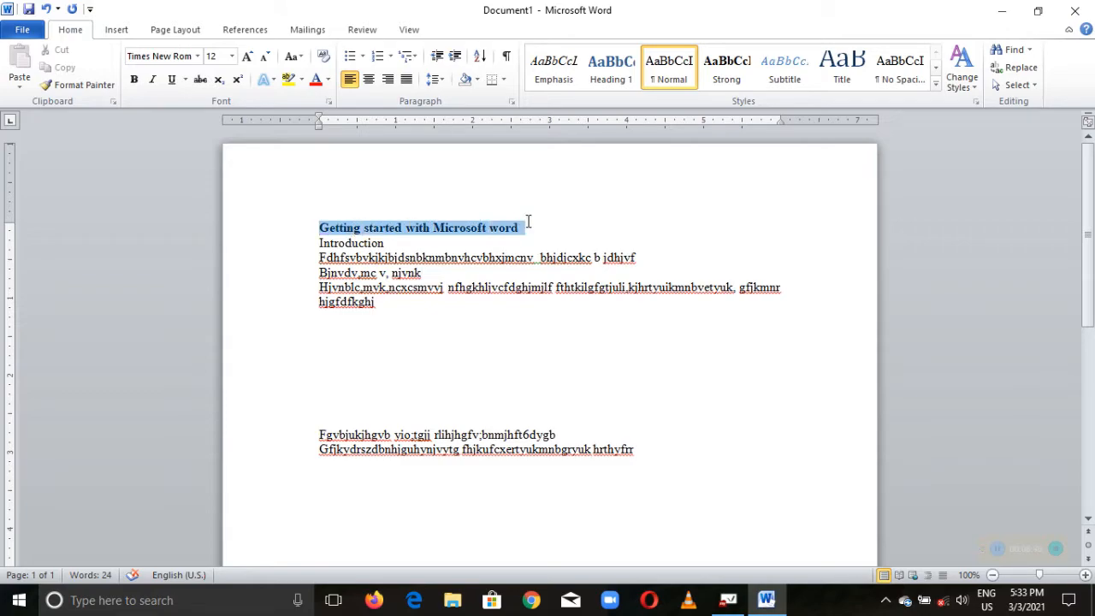
pyautogui.click(176, 85)
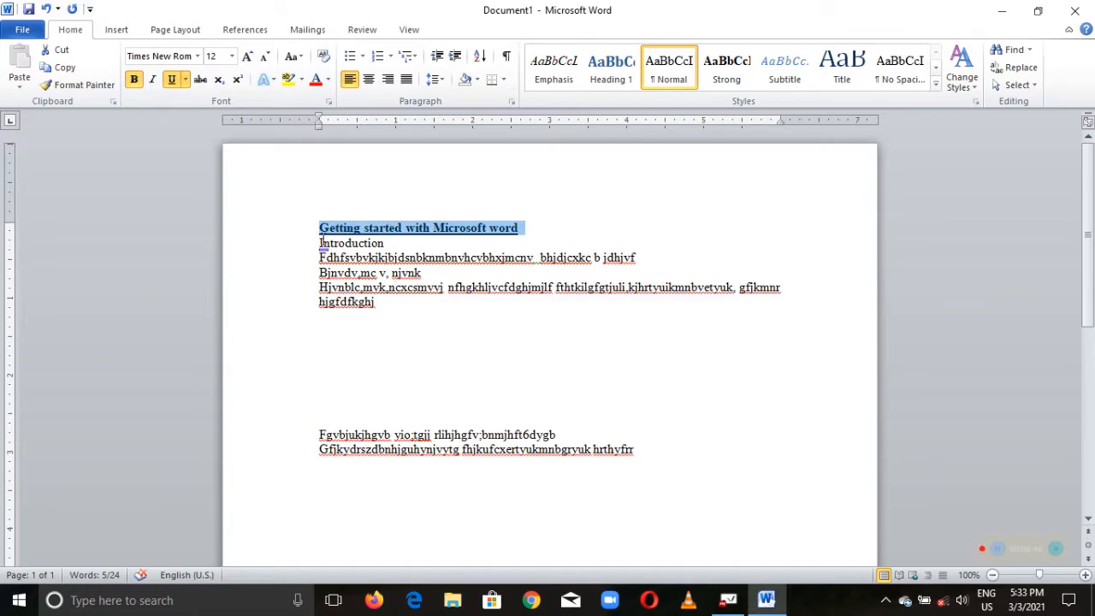
pyautogui.click(185, 78)
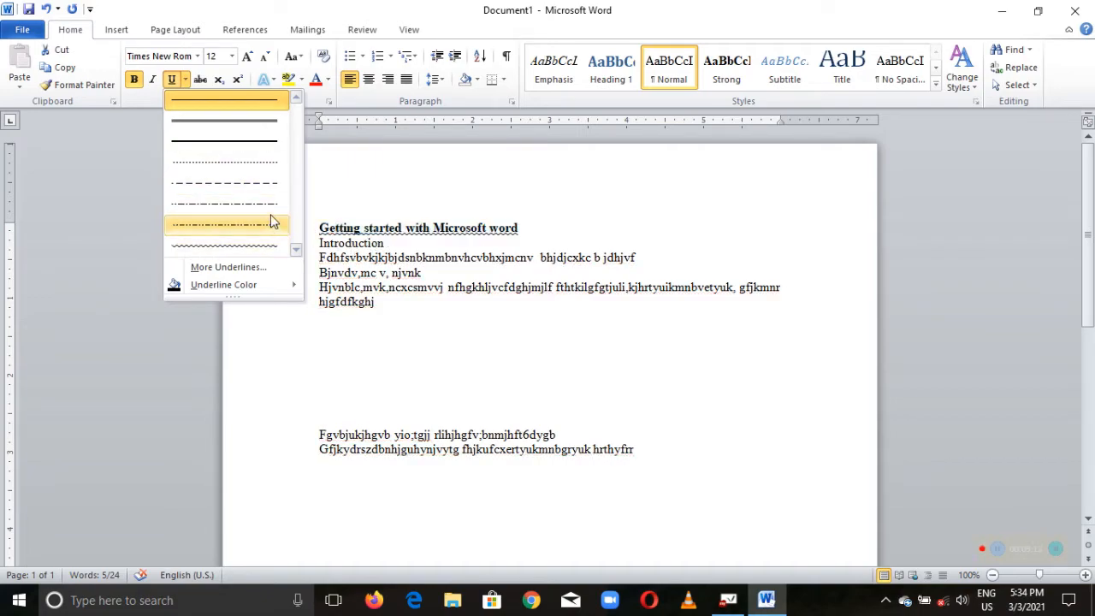
pyautogui.click(241, 123)
pyautogui.click(420, 241)
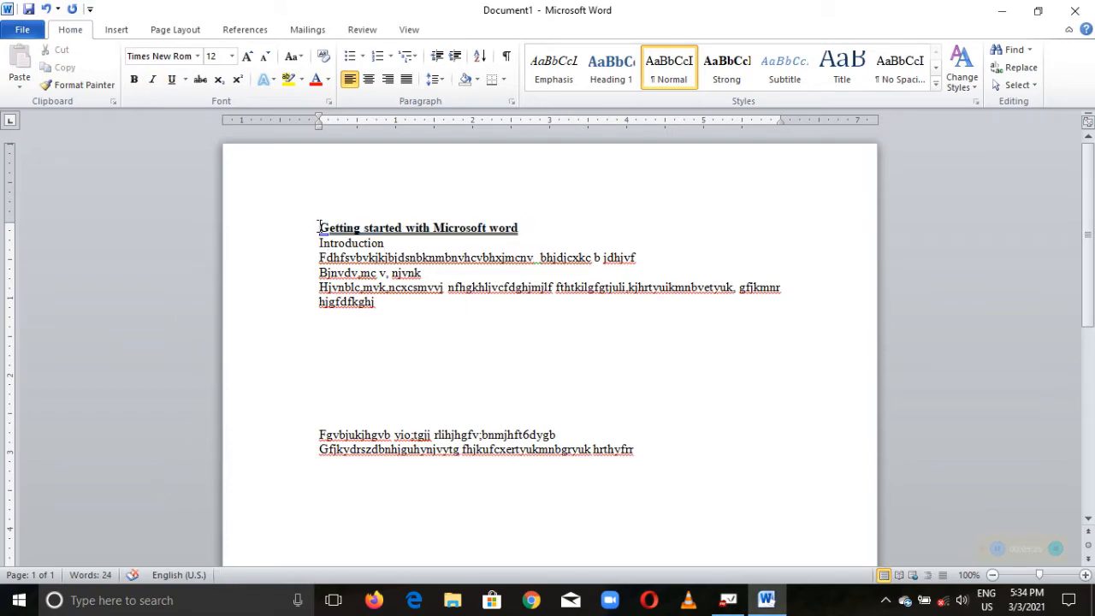
# Step: Select the title line and enlarge its font step by step to 26 pt
pyautogui.moveTo(319, 228); pyautogui.dragTo(519, 225)
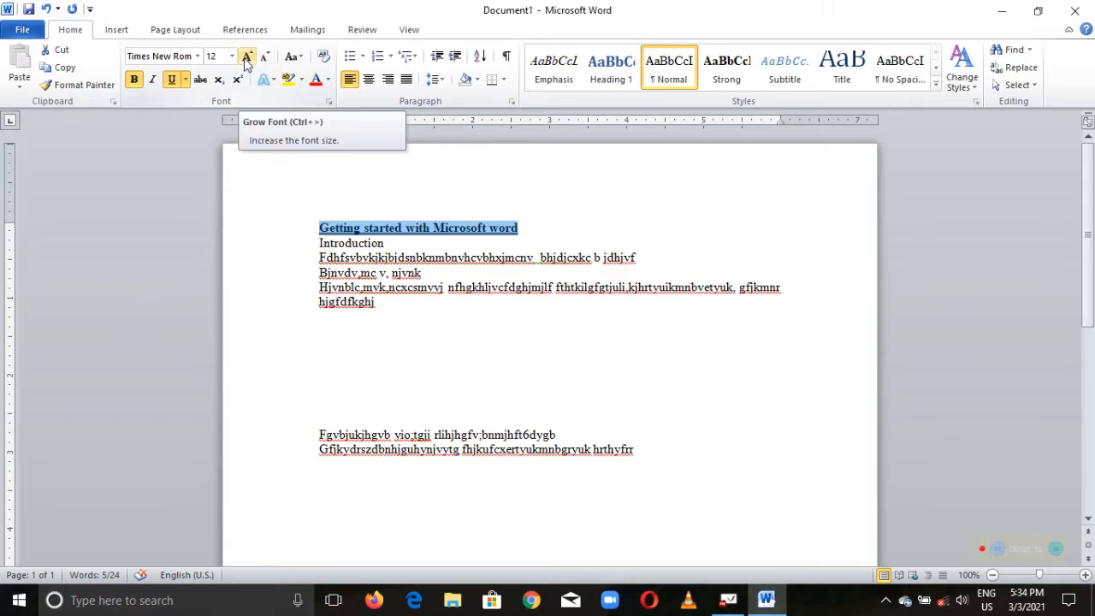
pyautogui.click(245, 60)
pyautogui.click(245, 60)
pyautogui.click(246, 60)
pyautogui.click(246, 60)
pyautogui.click(245, 60)
pyautogui.click(246, 60)
pyautogui.click(246, 60)
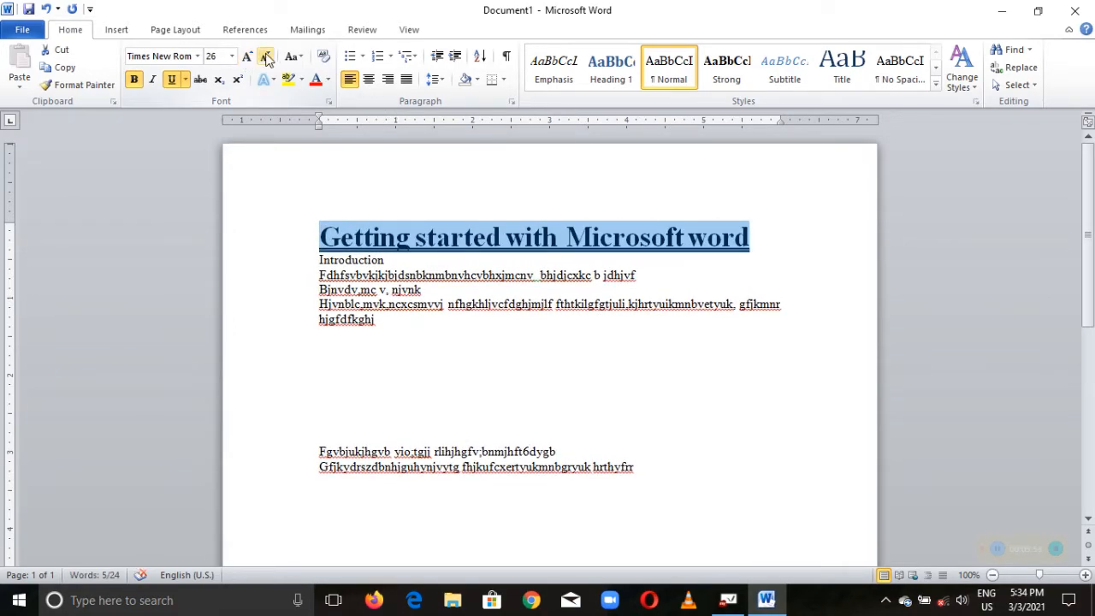
# Step: Shrink the title's font step by step back to 12 pt
pyautogui.click(265, 59)
pyautogui.click(265, 60)
pyautogui.click(265, 60)
pyautogui.click(265, 60)
pyautogui.click(265, 60)
pyautogui.click(265, 60)
pyautogui.click(265, 60)
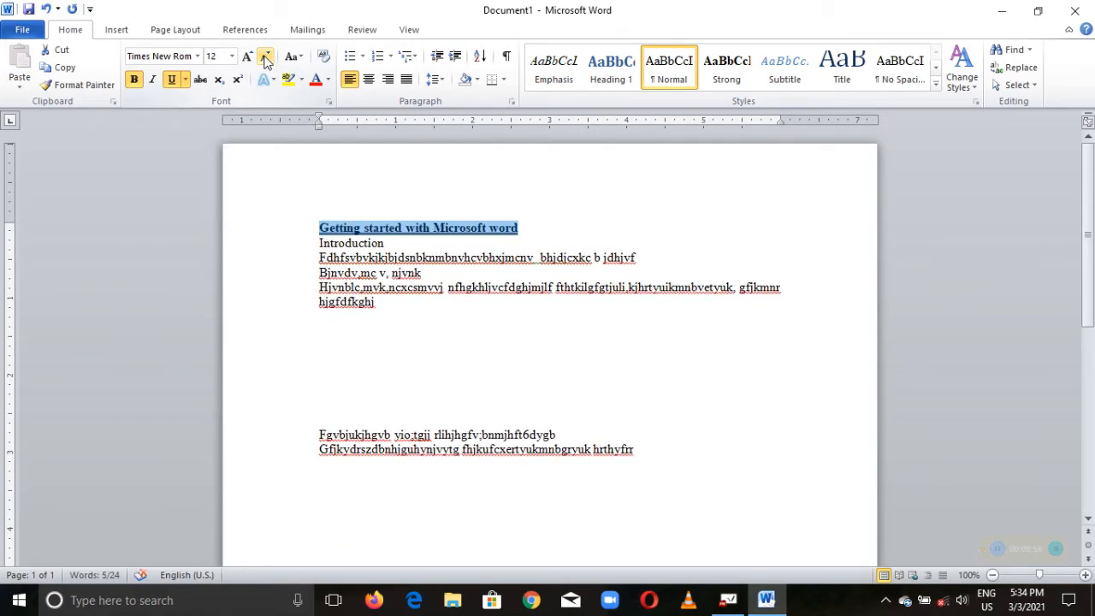
# Step: Enlarge the title's font to 18 pt with Grow Font
pyautogui.click(245, 60)
pyautogui.click(246, 60)
pyautogui.click(246, 60)
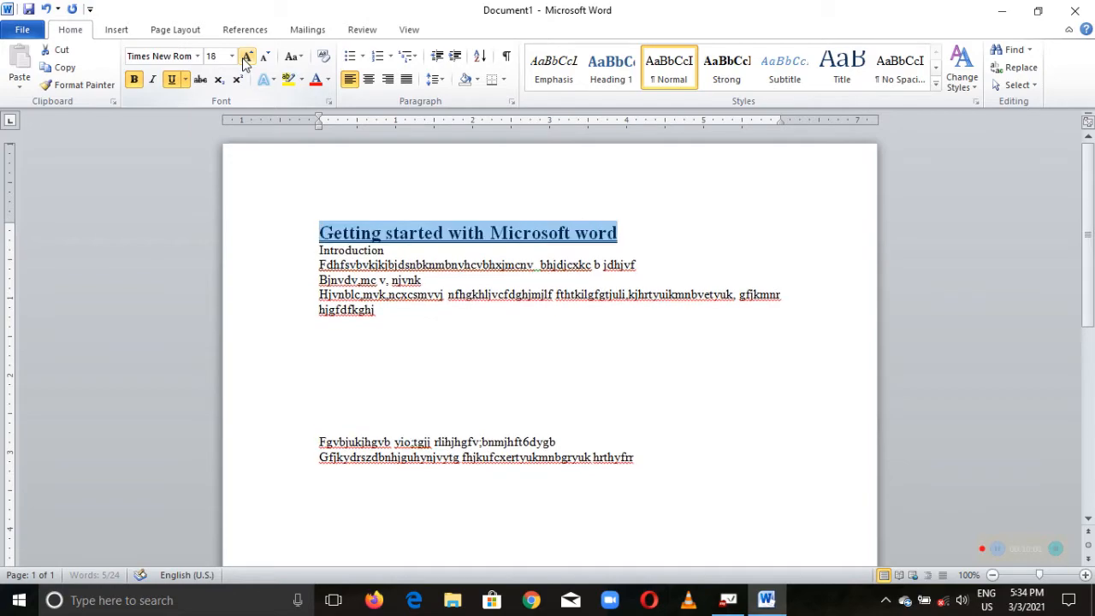
# Step: Enlarge the title's font step by step to 36 pt and shrink it back to 26 pt
pyautogui.click(246, 60)
pyautogui.click(245, 59)
pyautogui.click(246, 60)
pyautogui.click(245, 60)
pyautogui.click(246, 60)
pyautogui.click(245, 59)
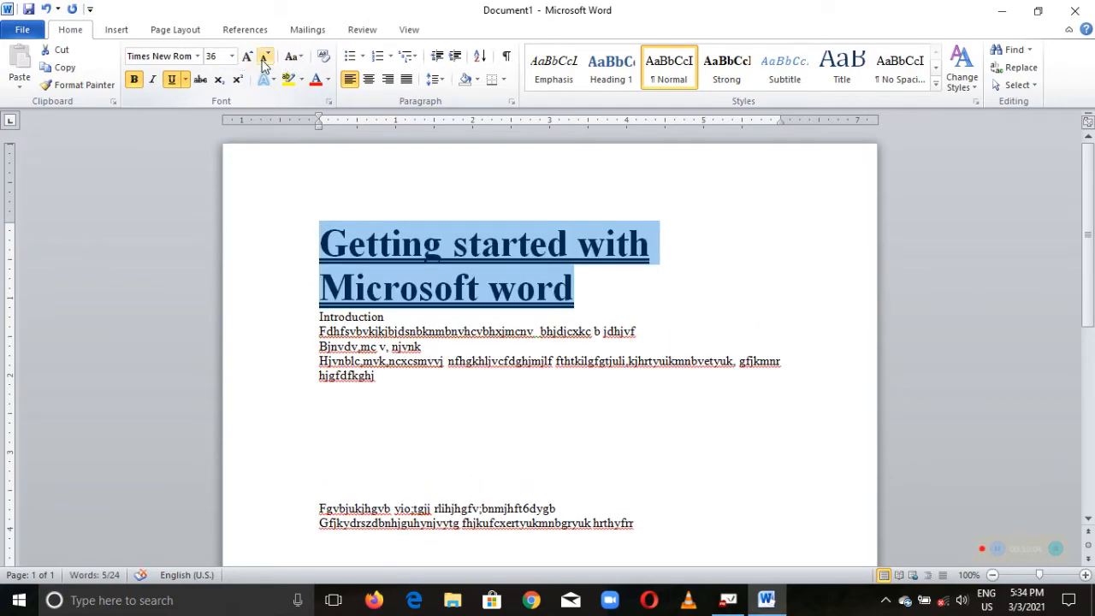
pyautogui.click(264, 62)
pyautogui.click(264, 62)
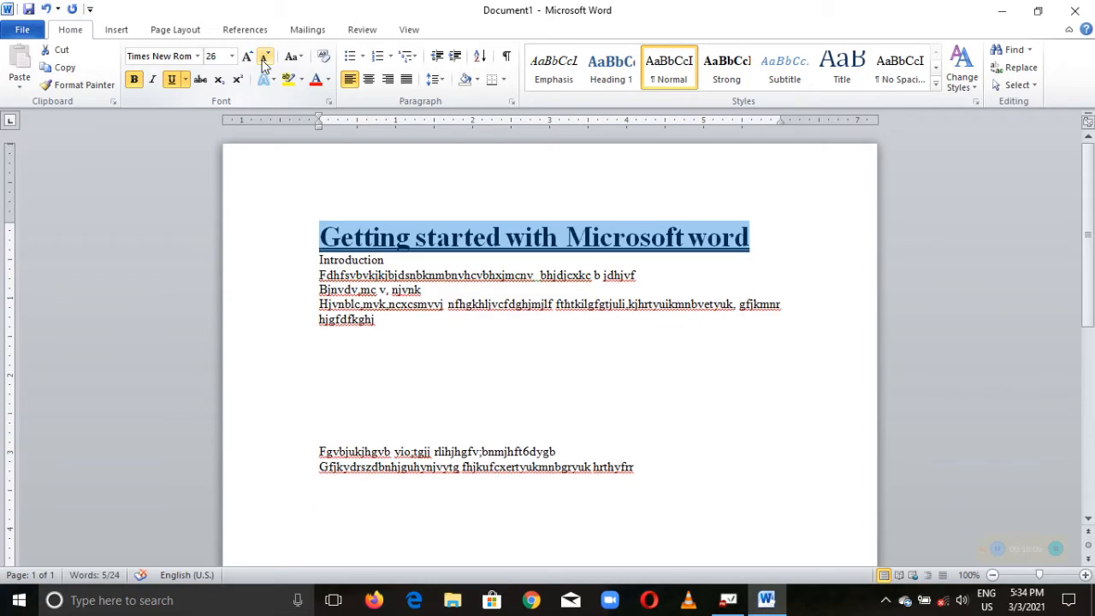
pyautogui.click(421, 292)
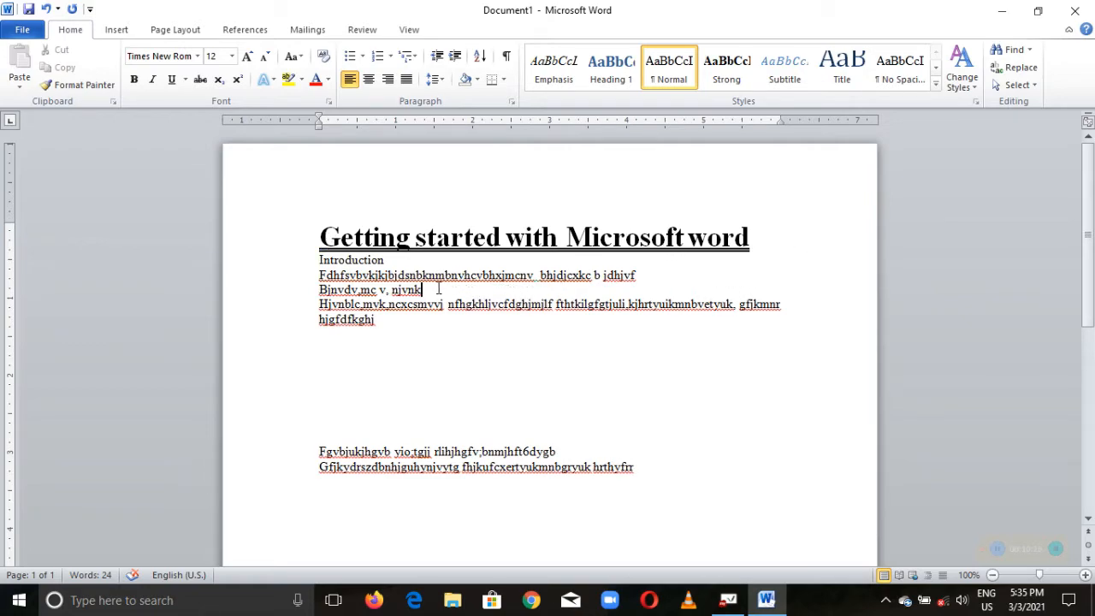
# Step: Change the font color of the title "Getting started with Microsoft word" to the medium blue theme color
pyautogui.click(321, 233)
pyautogui.moveTo(321, 233); pyautogui.dragTo(729, 246)
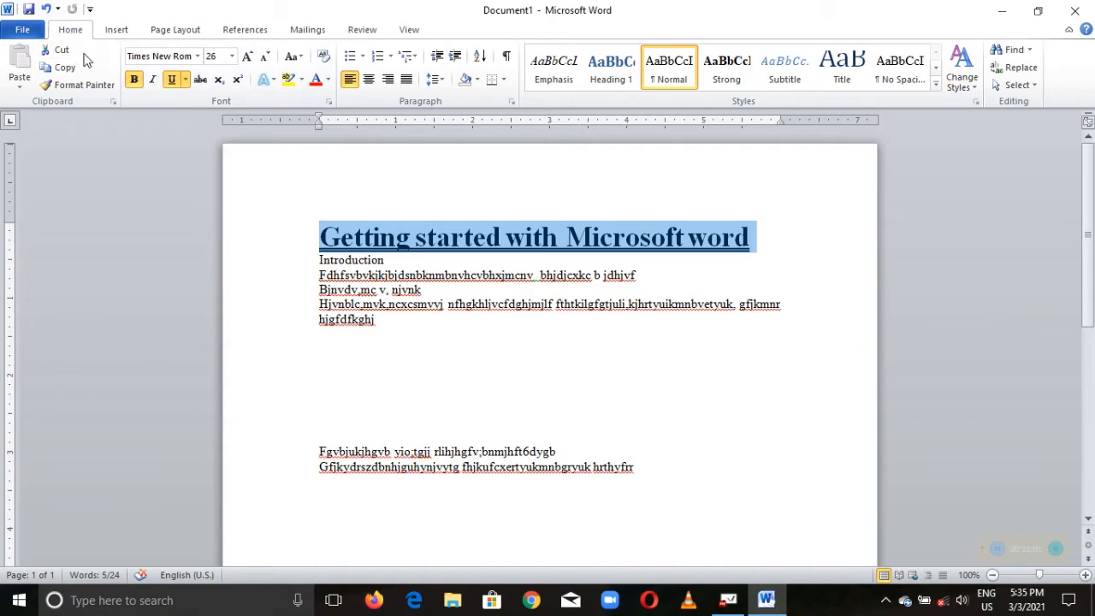
pyautogui.click(329, 82)
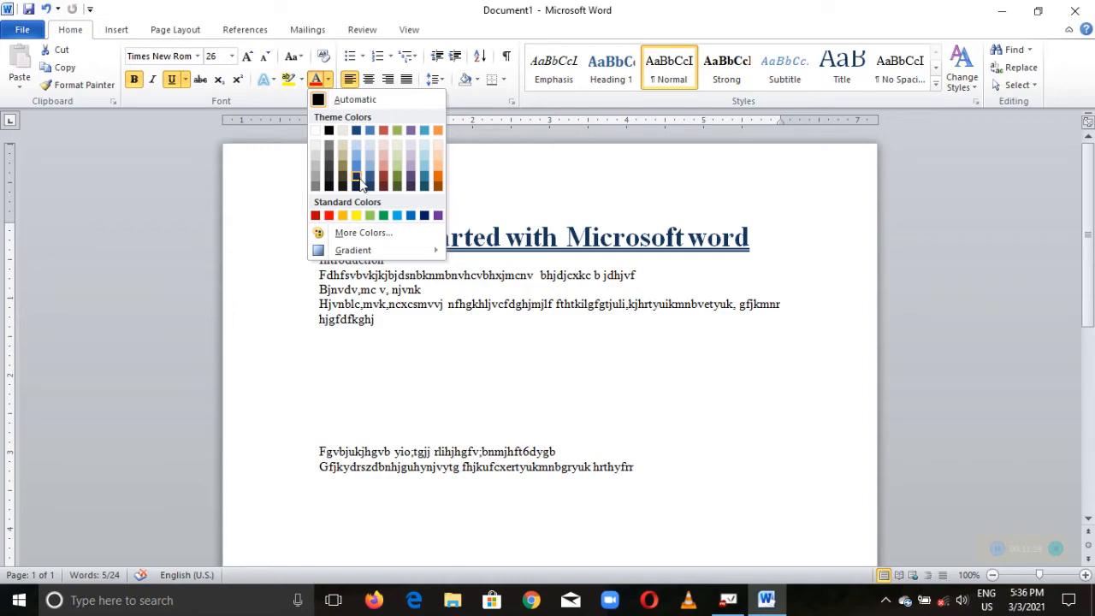
pyautogui.click(371, 131)
pyautogui.click(462, 345)
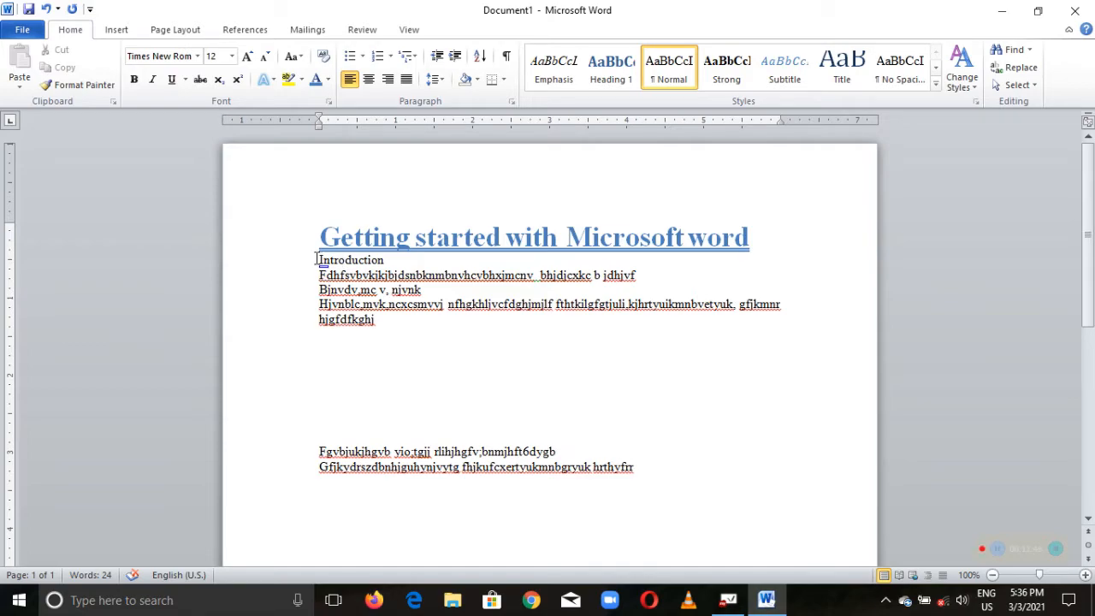
# Step: Change the font color of the "Introduction" line to the standard red
pyautogui.moveTo(319, 259); pyautogui.dragTo(387, 260)
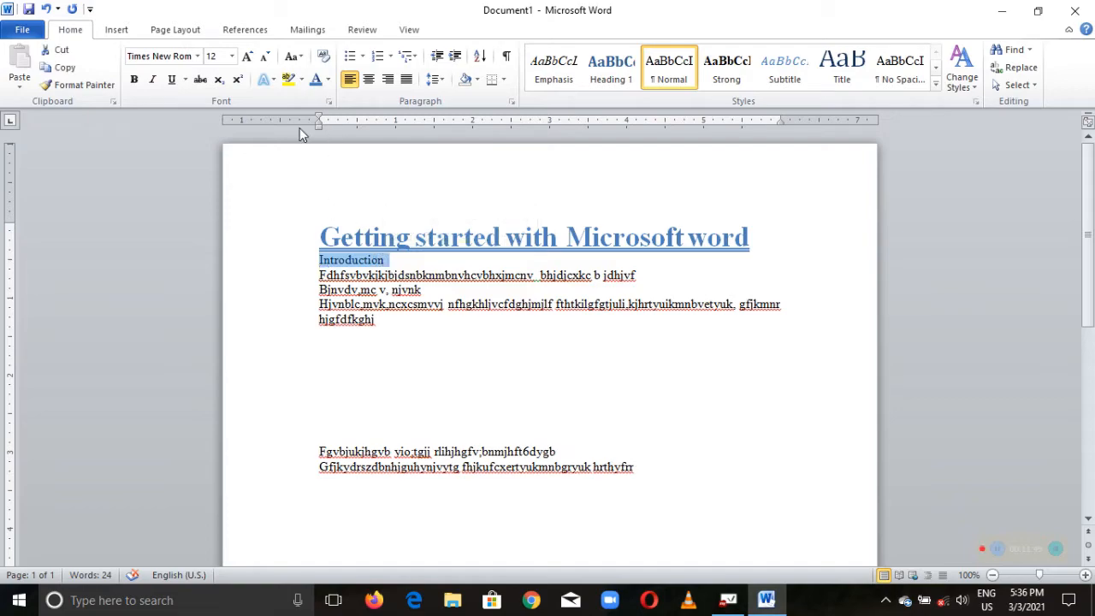
pyautogui.click(327, 81)
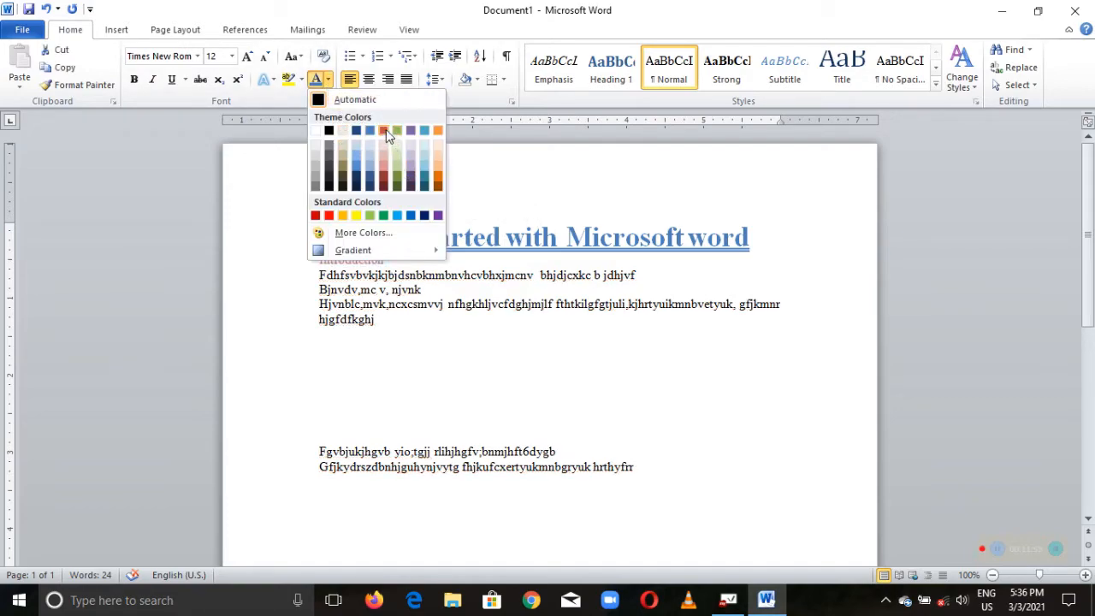
pyautogui.click(330, 217)
pyautogui.click(417, 394)
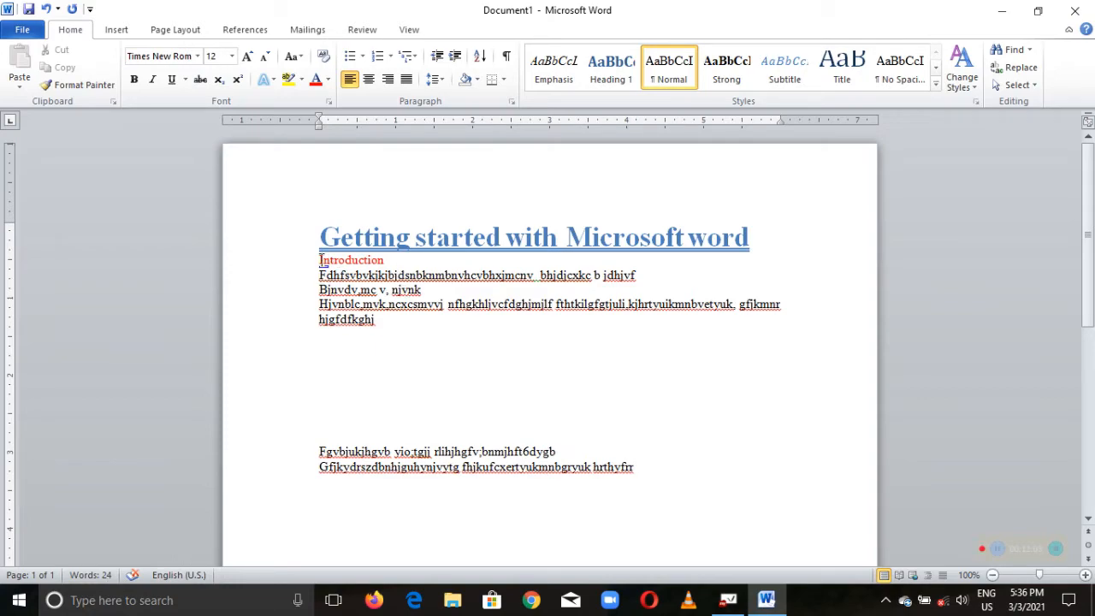
# Step: Shrink the "Introduction" line's font to 9 pt and enlarge it step by step to 26 pt
pyautogui.moveTo(321, 259); pyautogui.dragTo(390, 263)
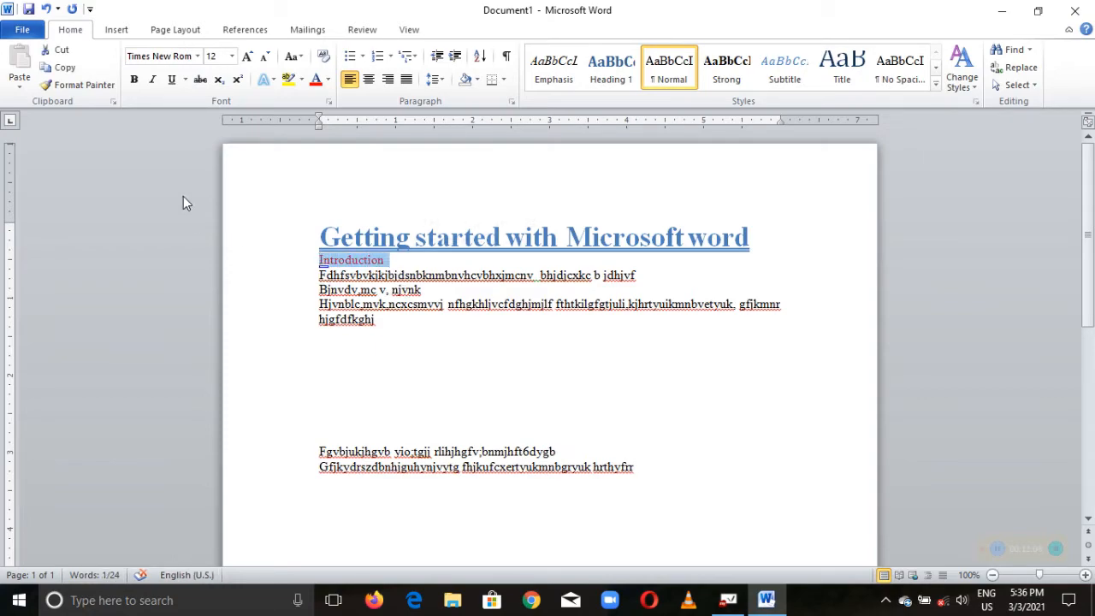
pyautogui.click(264, 60)
pyautogui.click(265, 60)
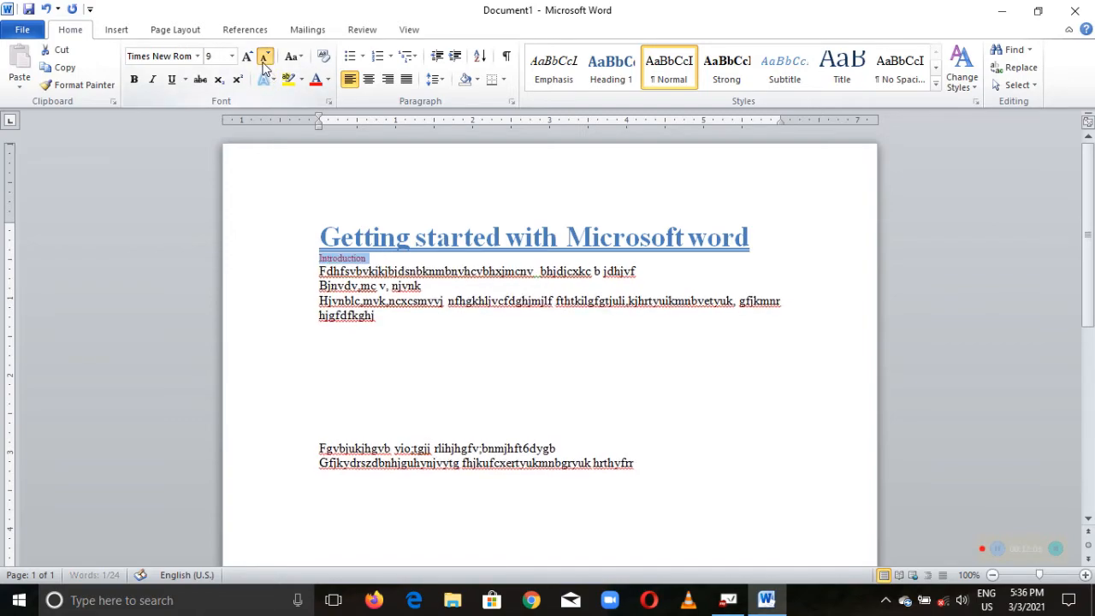
pyautogui.click(247, 58)
pyautogui.click(246, 58)
pyautogui.click(246, 58)
pyautogui.click(247, 58)
pyautogui.click(246, 58)
pyautogui.click(247, 58)
pyautogui.click(247, 58)
pyautogui.click(246, 58)
pyautogui.click(246, 58)
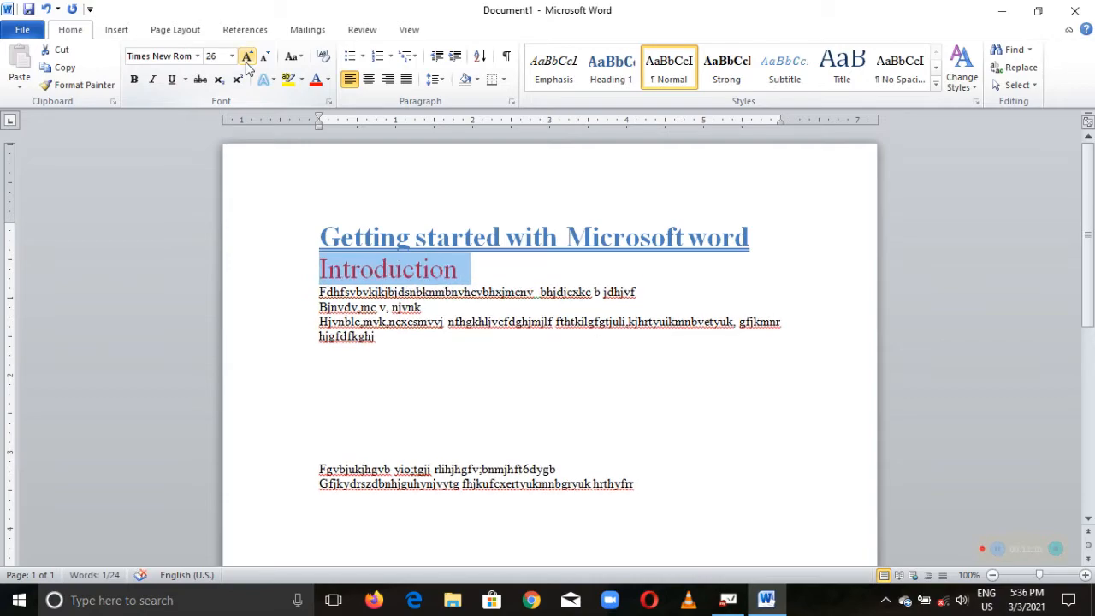
pyautogui.click(488, 384)
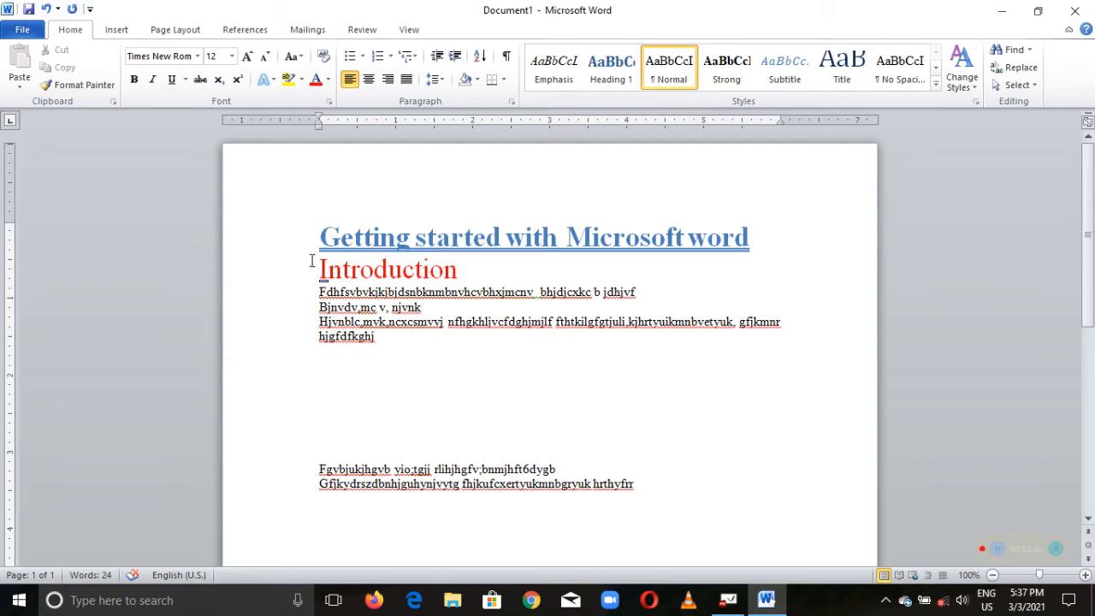
# Step: Italicize the "Introduction" line
pyautogui.moveTo(320, 265); pyautogui.dragTo(466, 271)
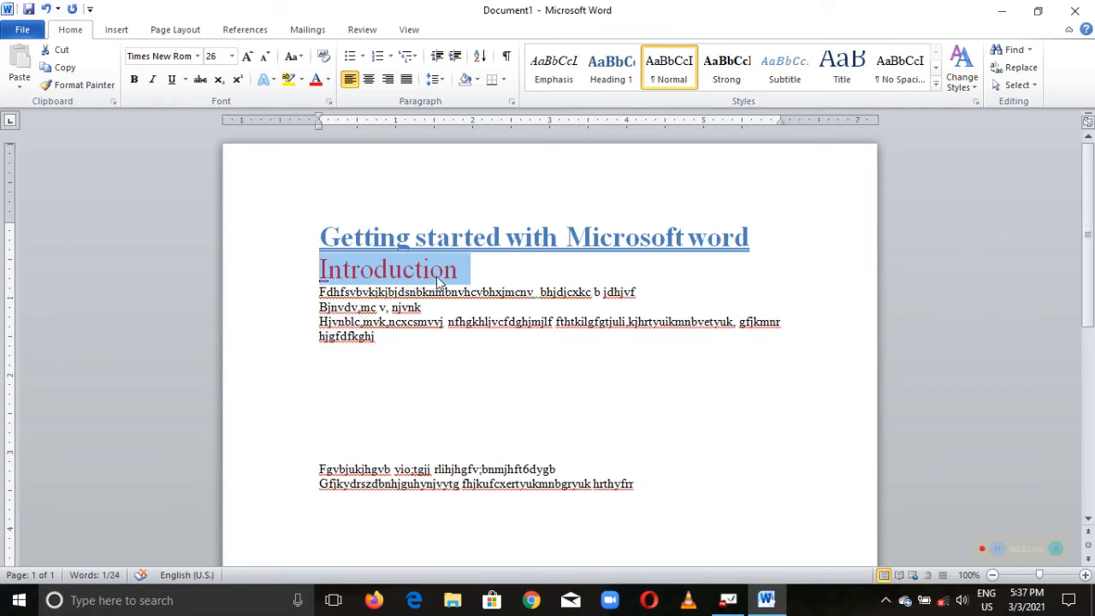
pyautogui.click(154, 80)
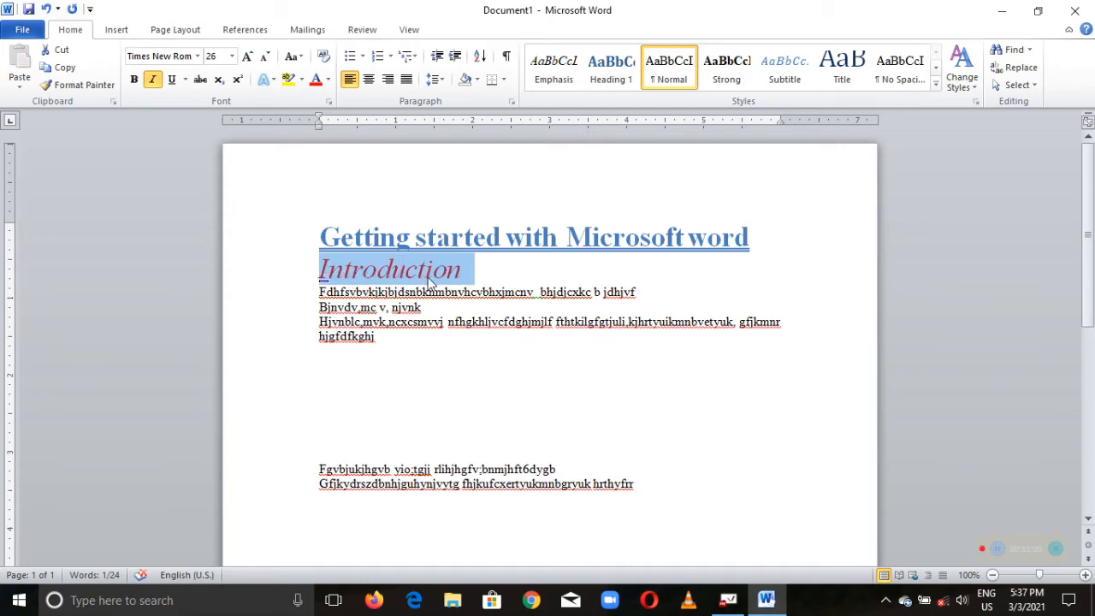
pyautogui.click(324, 298)
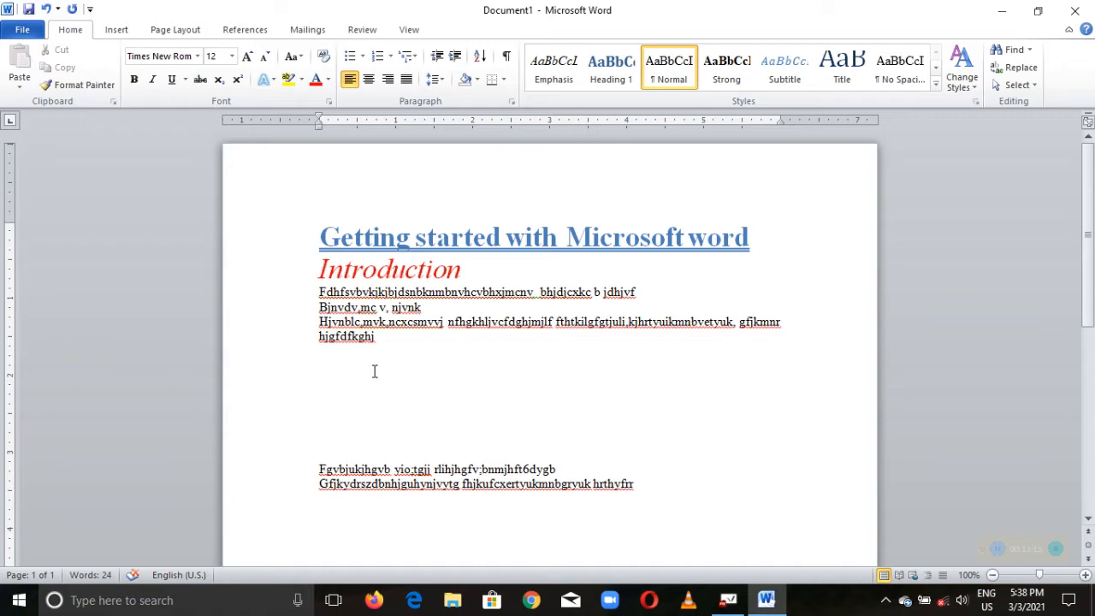
# Step: Enter a two-line sample postal address in lowercase, with box number and town, in the gap below the first text block
pyautogui.press('Return')
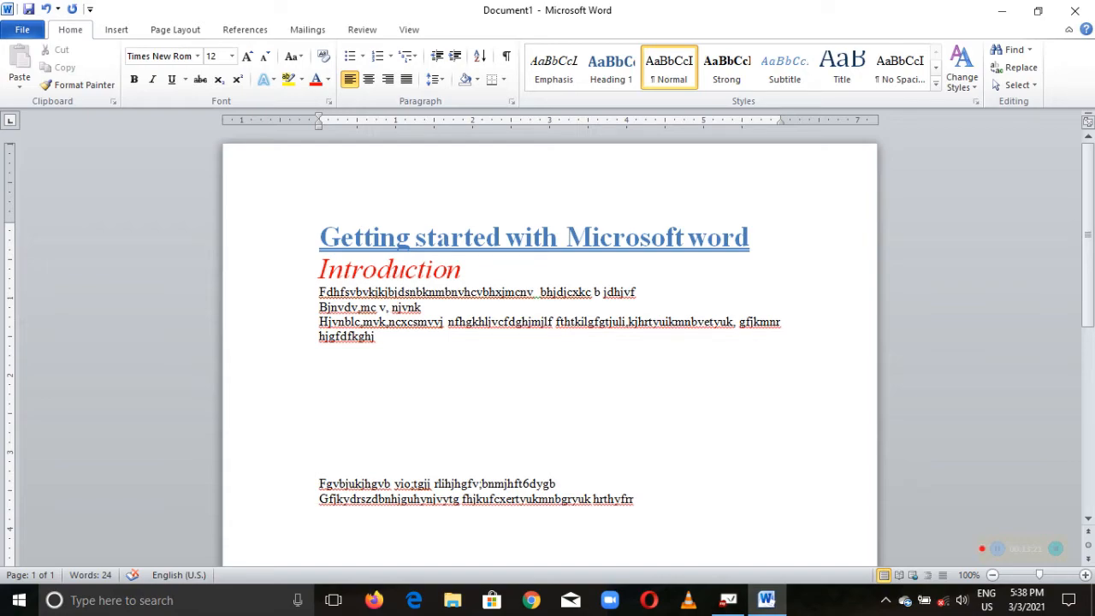
pyautogui.write('p.o box 34-50324')
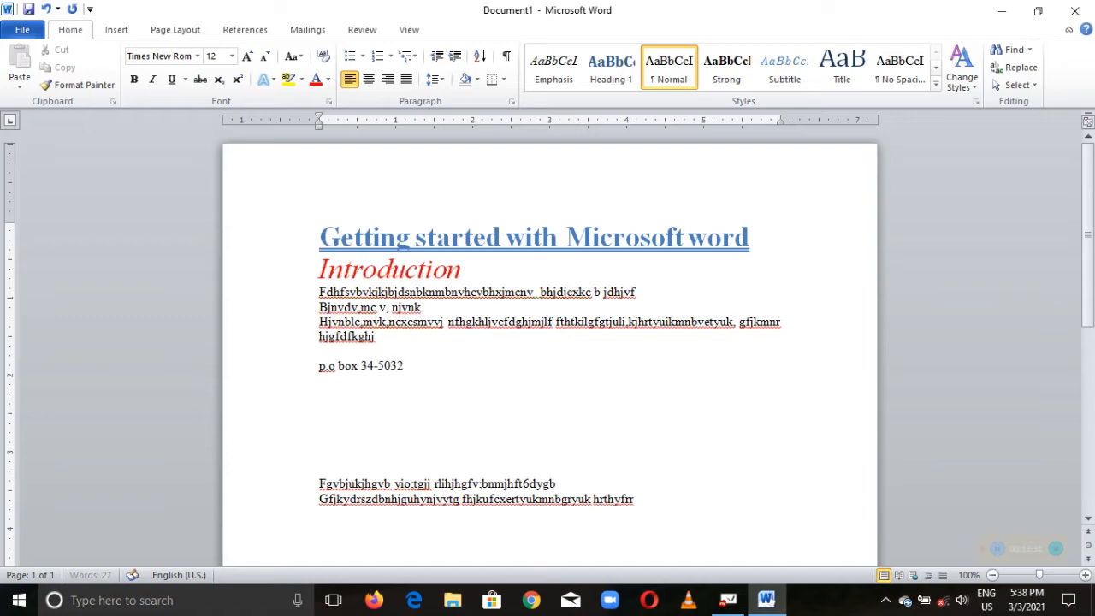
pyautogui.press('Return')
pyautogui.write('nairab')
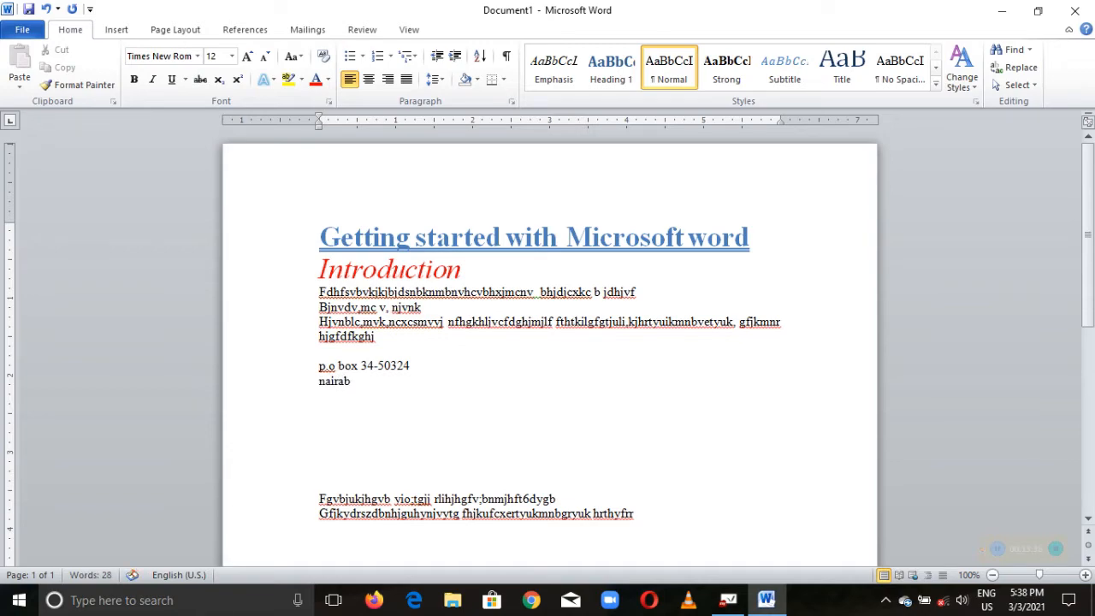
pyautogui.write('i')
pyautogui.moveTo(318, 366); pyautogui.dragTo(354, 390)
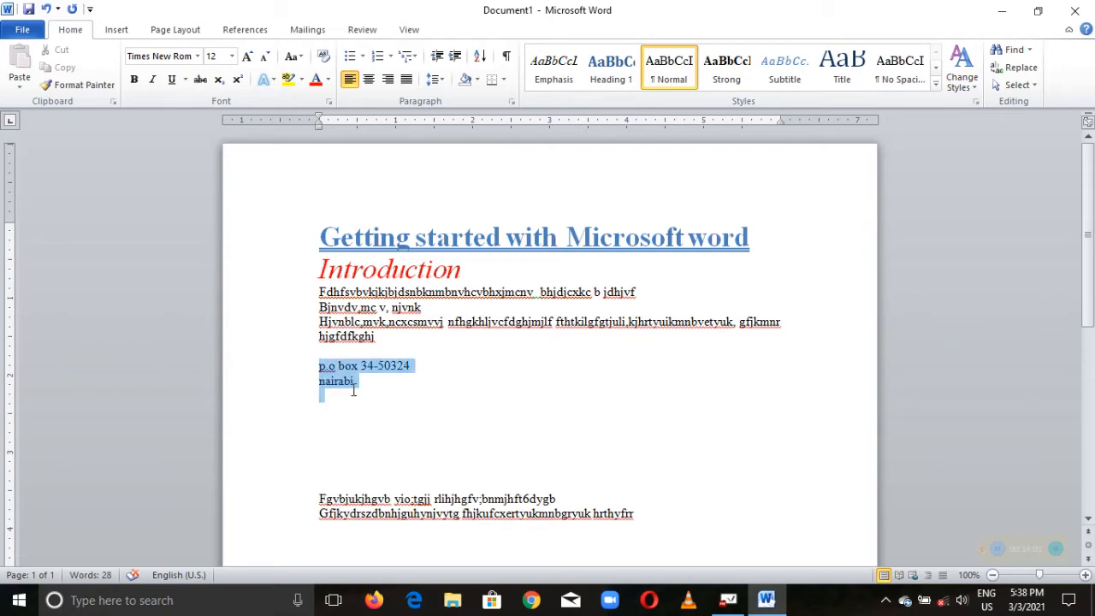
pyautogui.press('BackSpace')
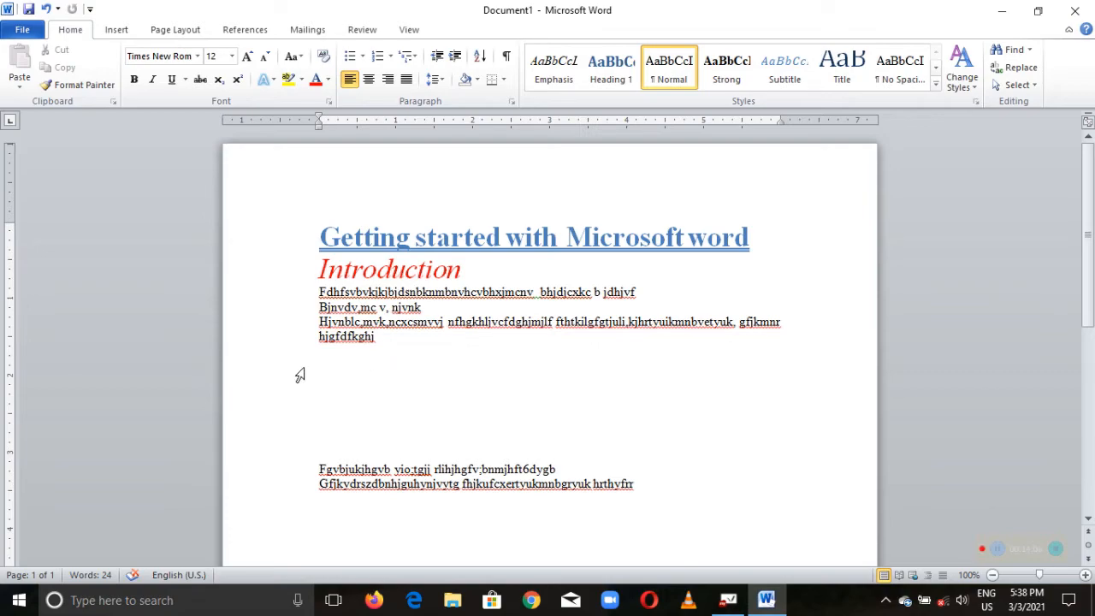
pyautogui.write('AGSH')
pyautogui.press('BackSpace')
pyautogui.press('BackSpace')
pyautogui.press('BackSpace')
pyautogui.hotkey('ctrl', 'z')
pyautogui.hotkey('ctrl', 'z')
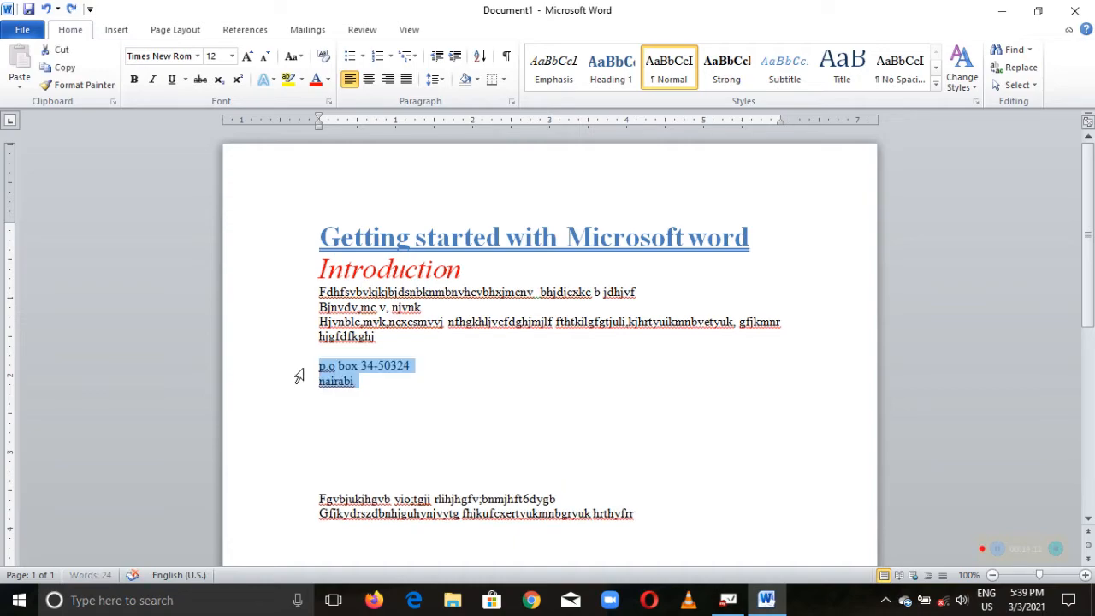
pyautogui.click(320, 396)
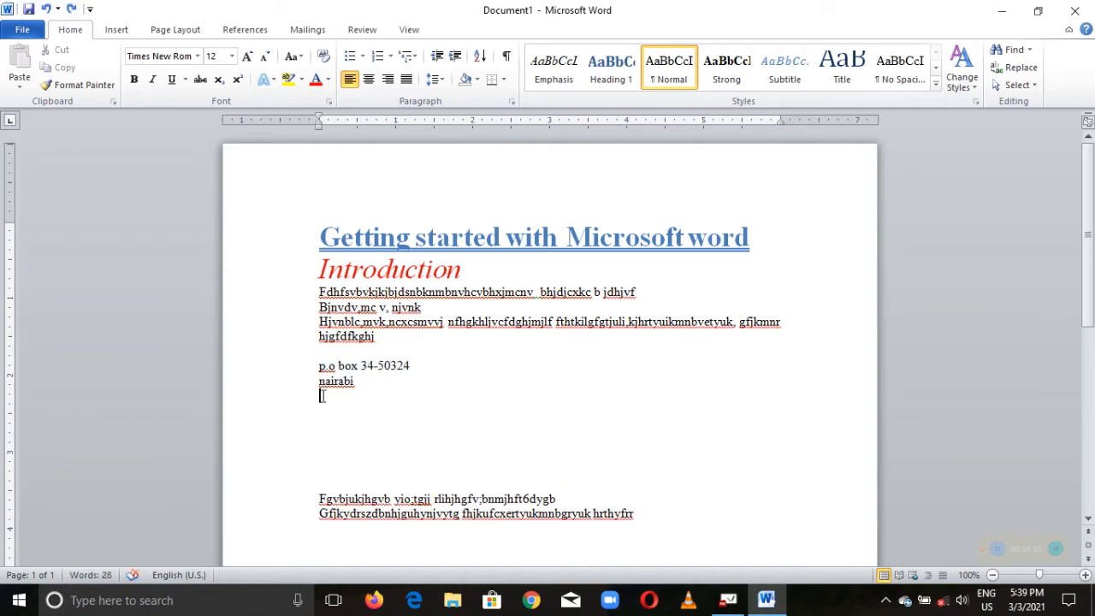
# Step: Convert the two postal address lines to UPPERCASE with Change Case
pyautogui.moveTo(320, 365); pyautogui.dragTo(346, 385)
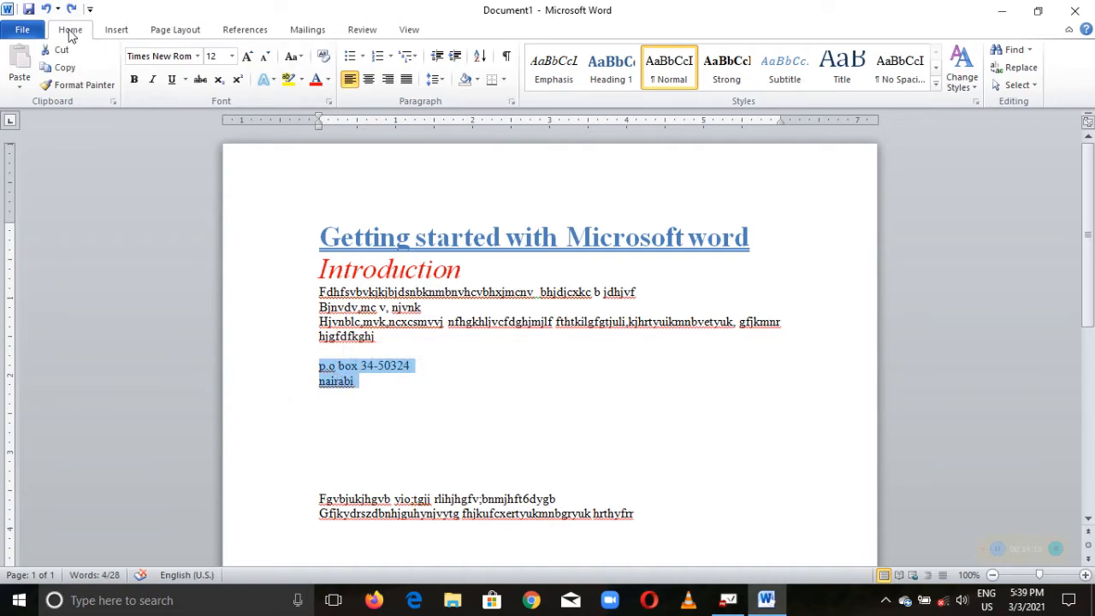
pyautogui.click(300, 58)
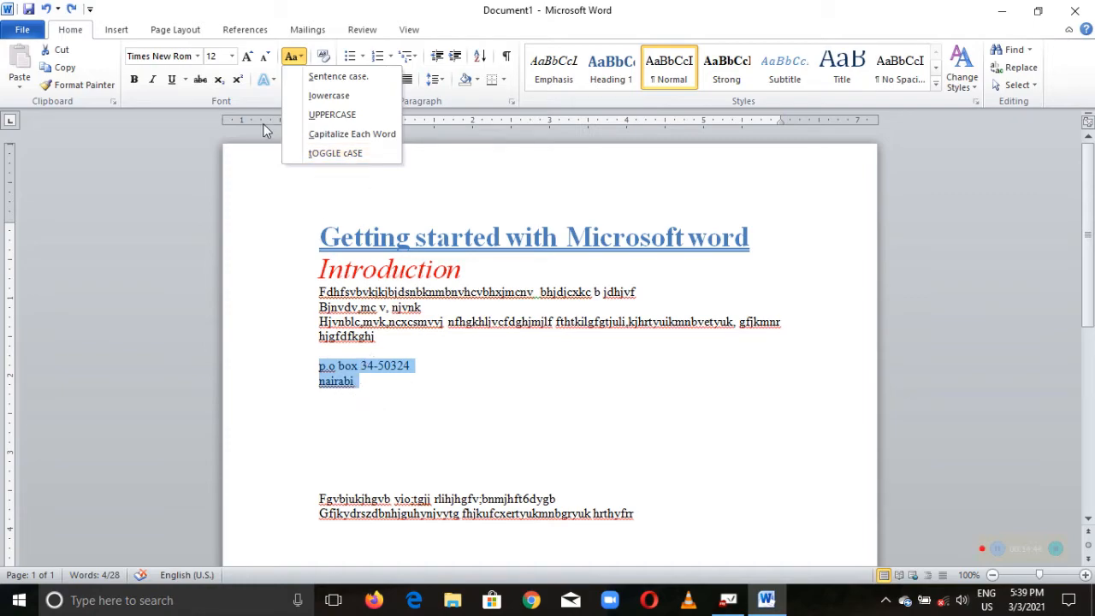
pyautogui.click(317, 118)
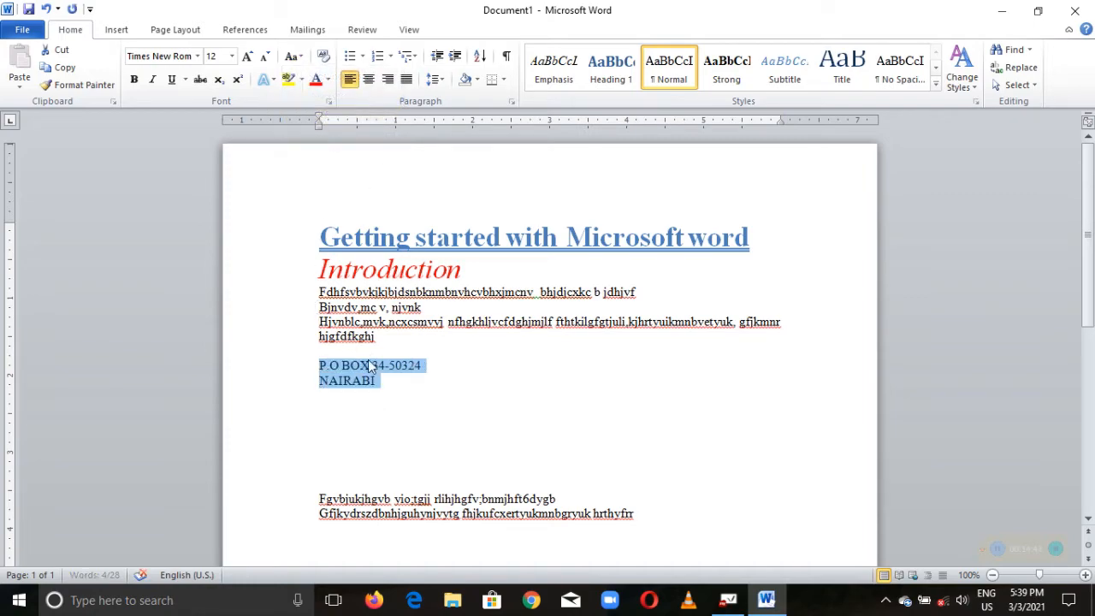
pyautogui.click(392, 386)
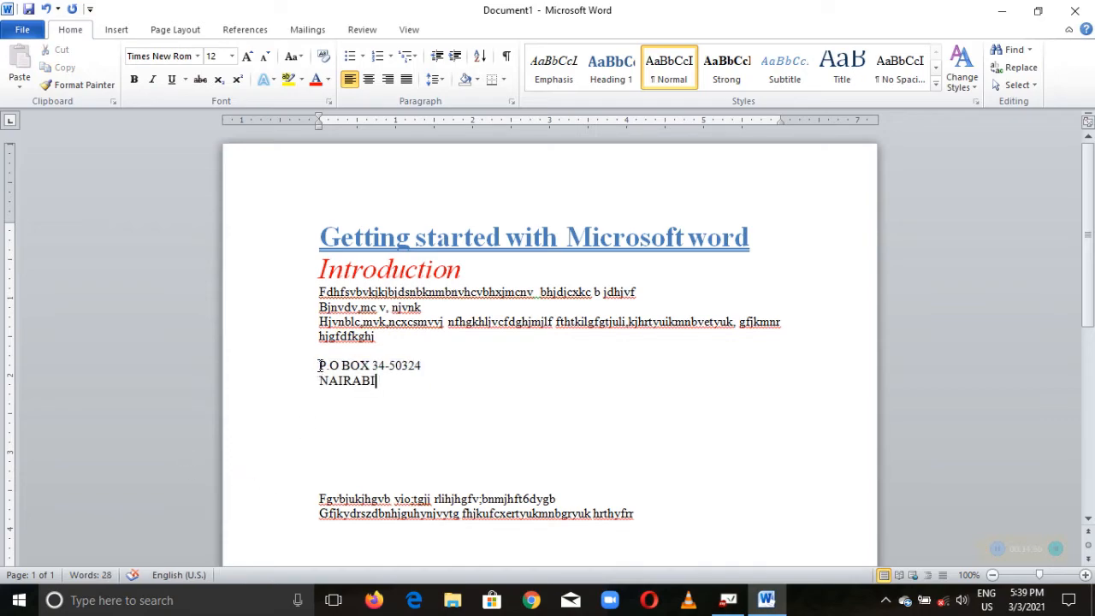
pyautogui.moveTo(316, 363); pyautogui.dragTo(357, 392)
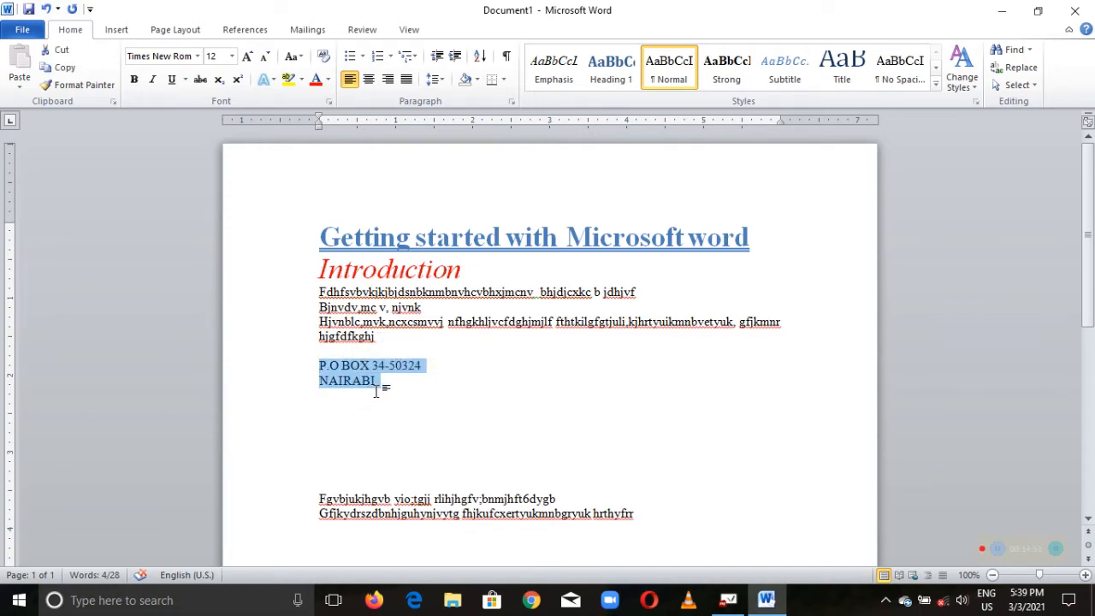
pyautogui.click(375, 392)
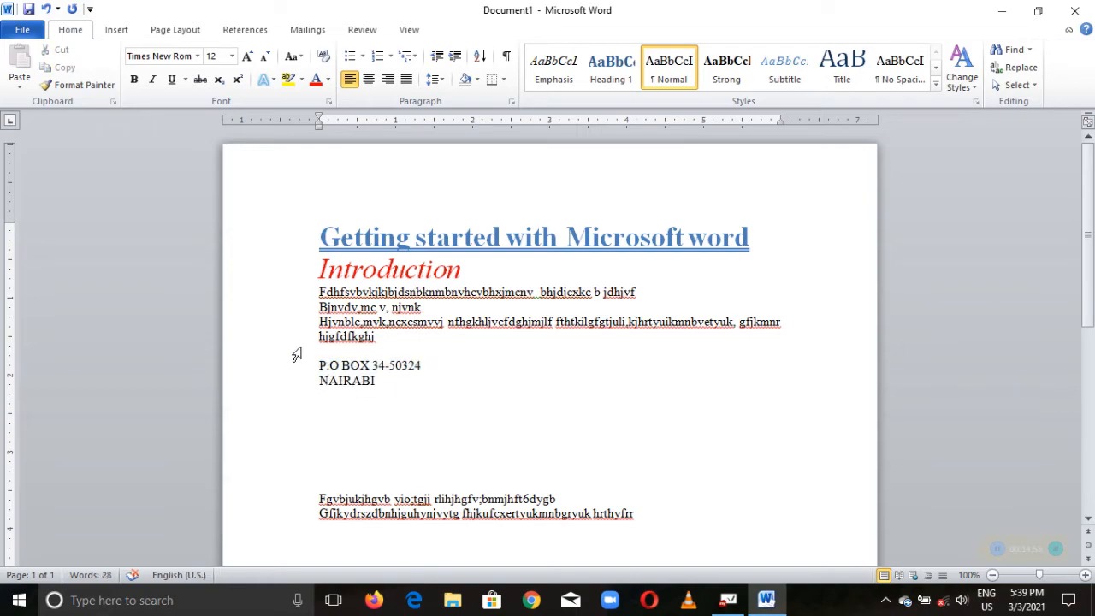
pyautogui.click(366, 393)
# Step: Convert the body text between the "Introduction" line and the postal address to UPPERCASE
pyautogui.moveTo(317, 293); pyautogui.dragTo(378, 338)
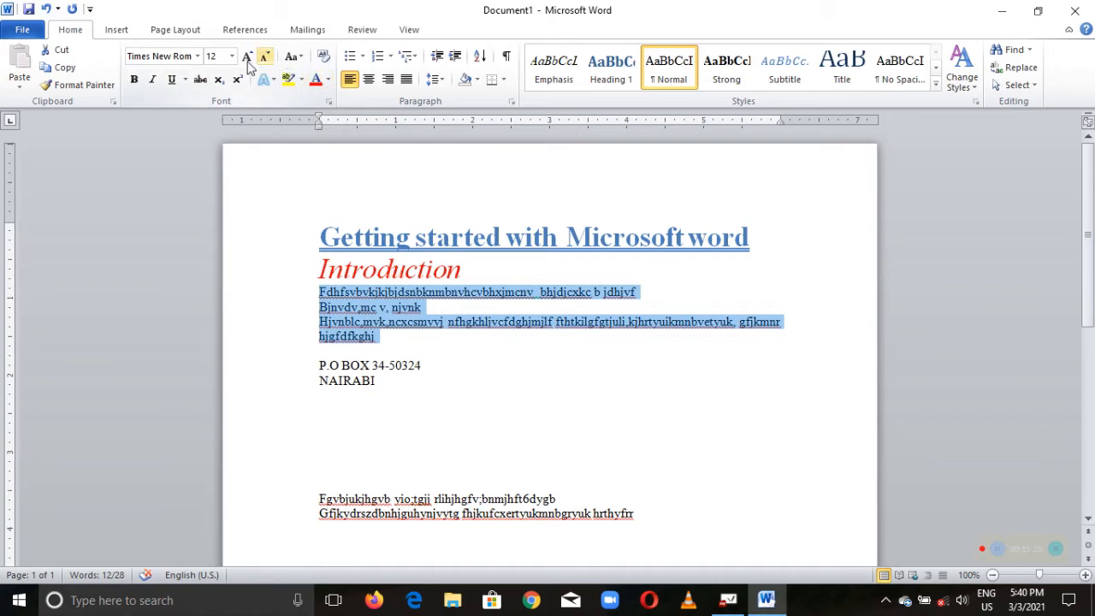
pyautogui.click(295, 58)
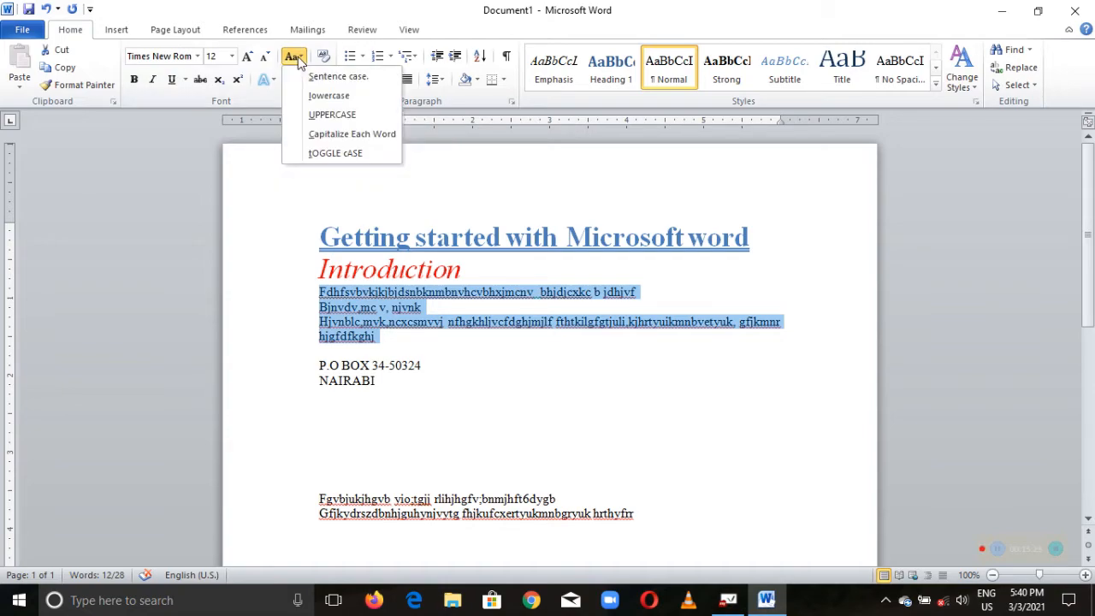
pyautogui.click(322, 115)
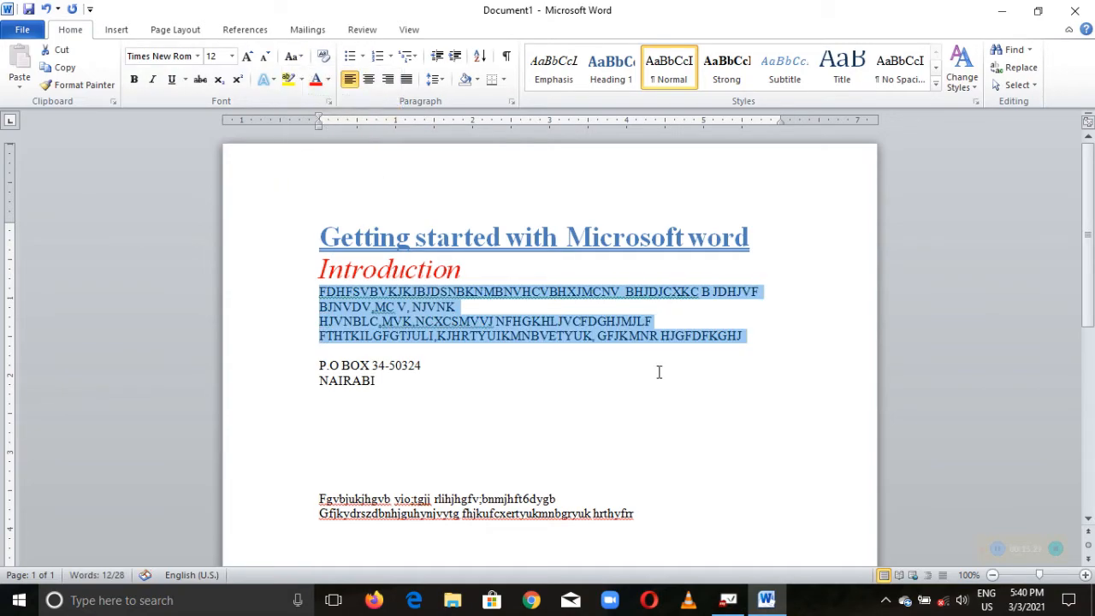
pyautogui.click(657, 390)
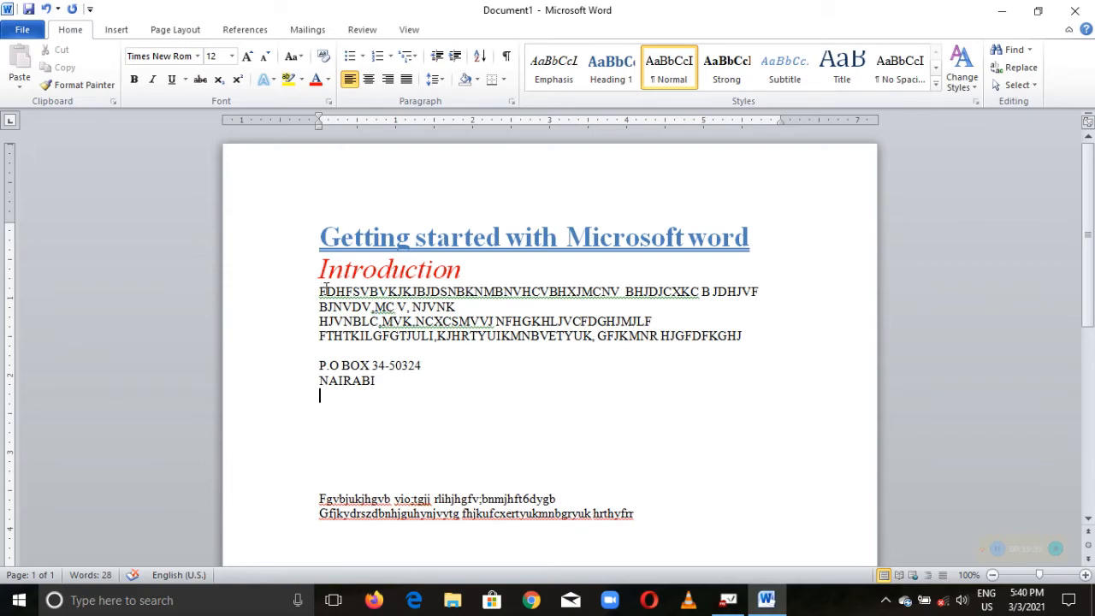
# Step: Convert the body text between the "Introduction" line and the postal address to Sentence case
pyautogui.moveTo(320, 291); pyautogui.dragTo(738, 333)
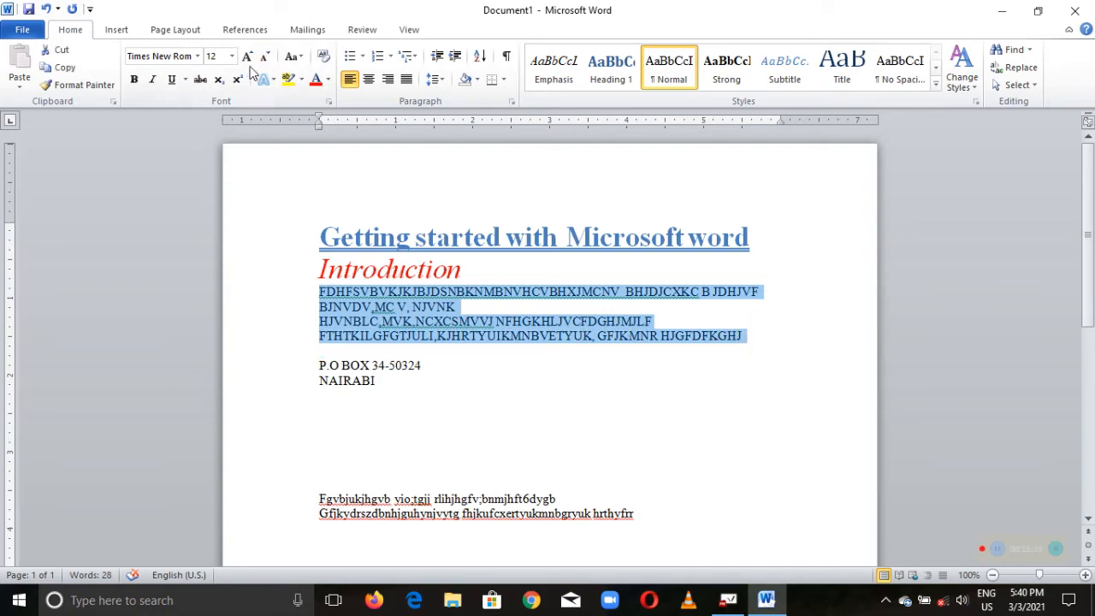
pyautogui.click(293, 58)
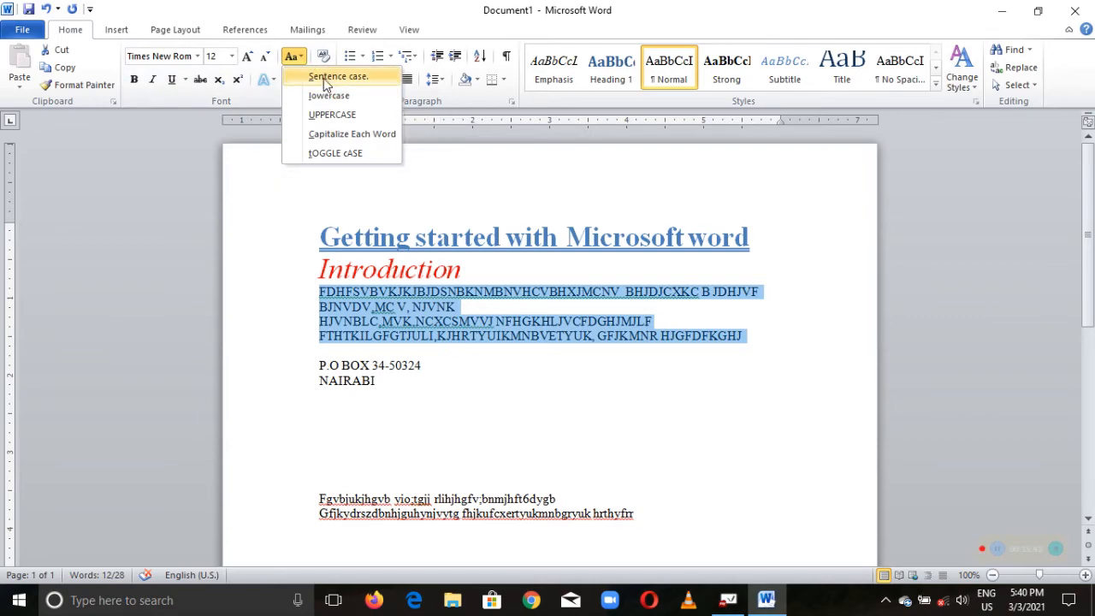
pyautogui.click(324, 78)
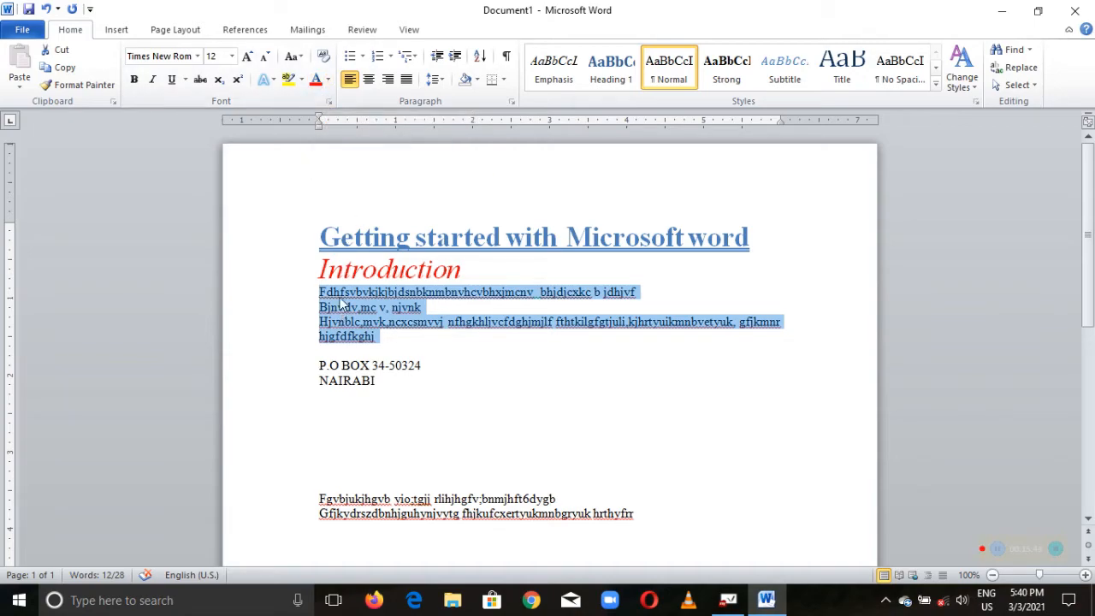
pyautogui.click(411, 312)
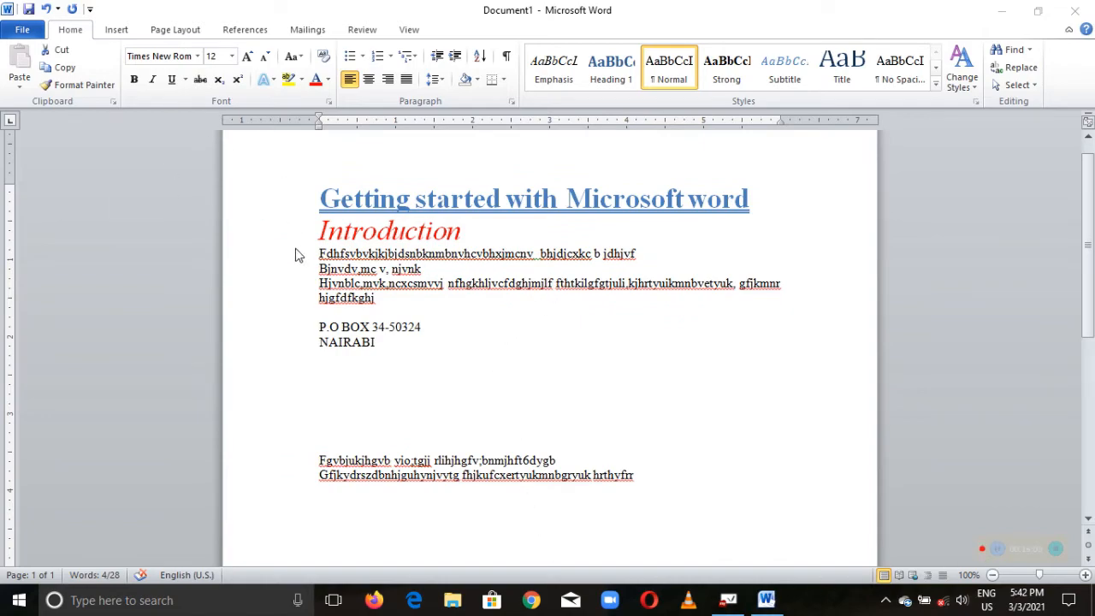
# Step: Apply tOGGLE cASE to the two postal address lines
pyautogui.click(299, 58)
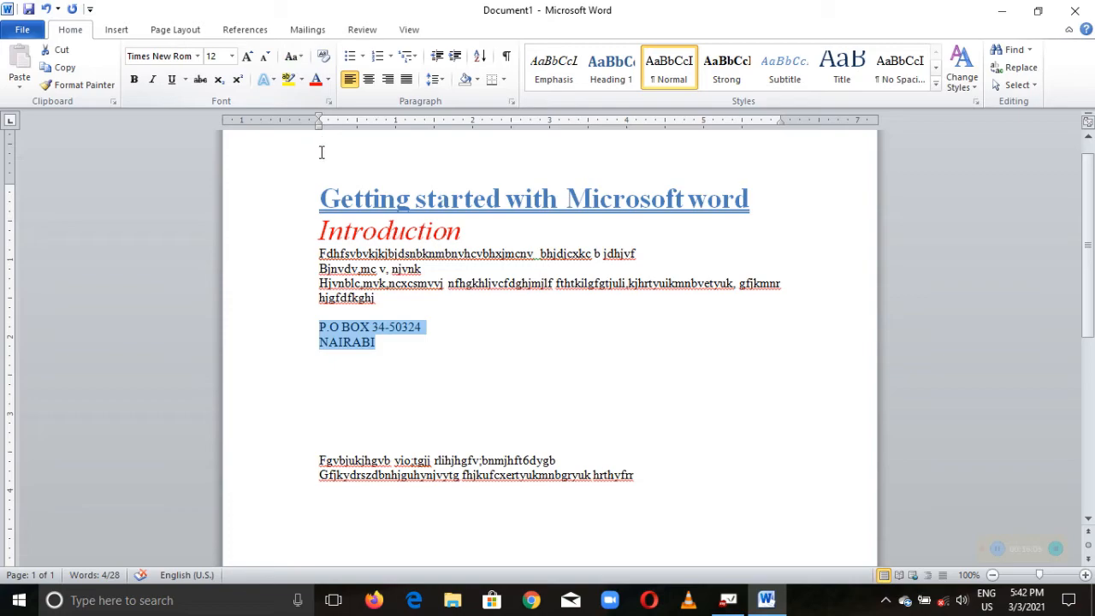
pyautogui.click(300, 58)
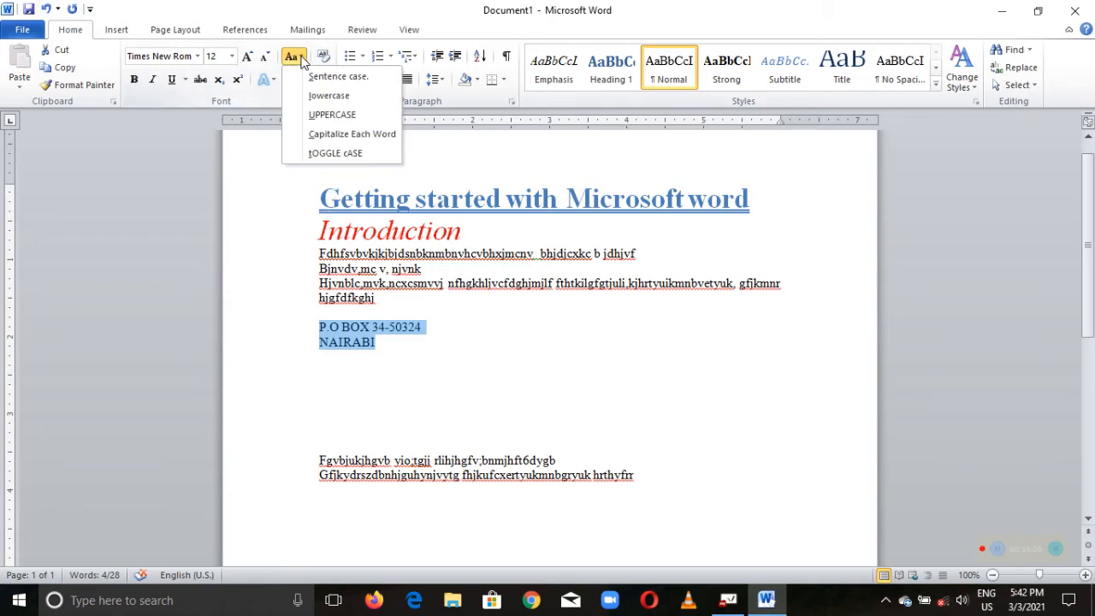
pyautogui.click(348, 154)
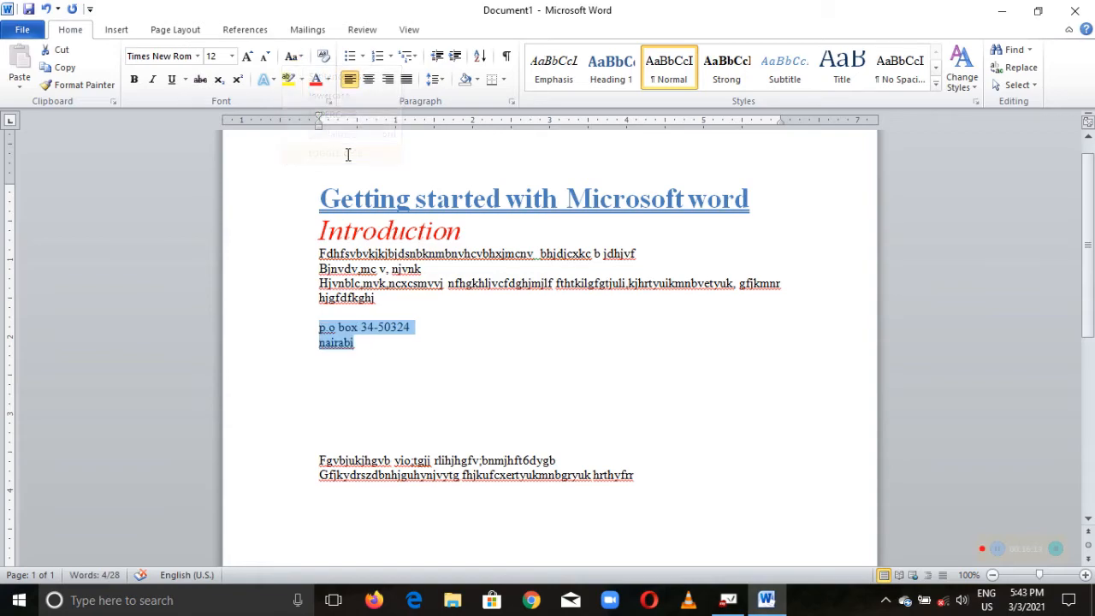
pyautogui.click(363, 374)
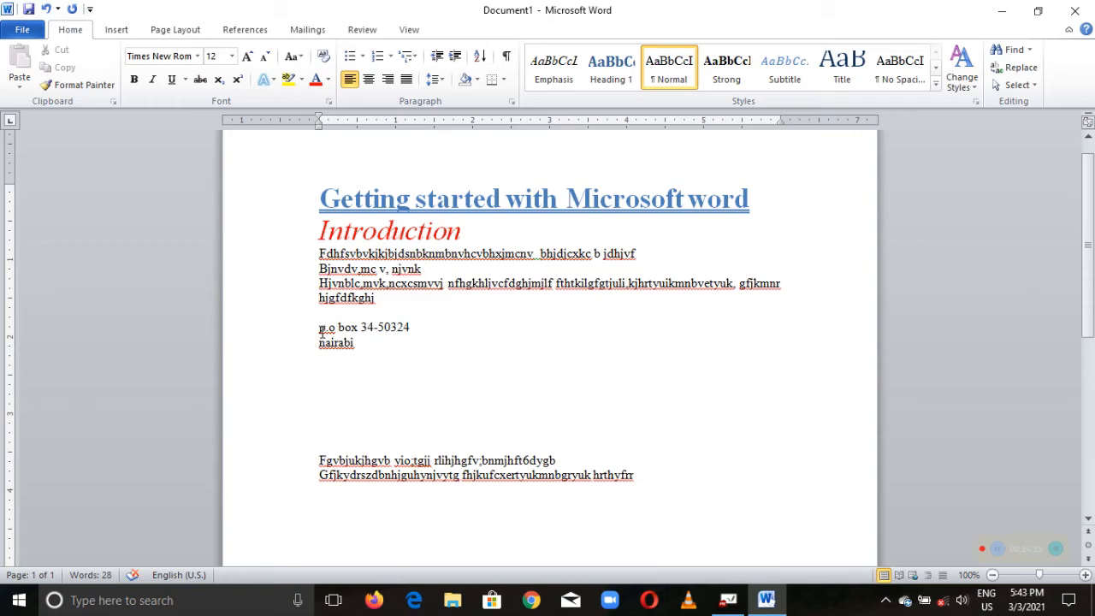
# Step: Apply tOGGLE cASE to the last two lines of sample text at the end of the document
pyautogui.moveTo(321, 331); pyautogui.dragTo(357, 360)
pyautogui.click(325, 416)
pyautogui.moveTo(320, 457); pyautogui.dragTo(553, 489)
pyautogui.moveTo(666, 494); pyautogui.dragTo(665, 477)
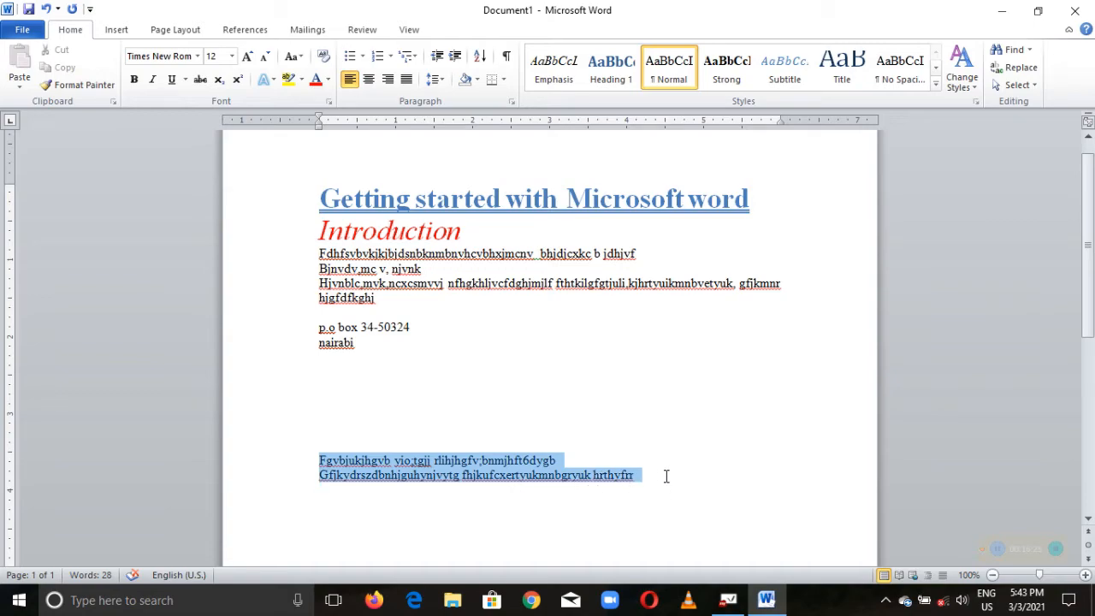
pyautogui.click(295, 62)
pyautogui.click(311, 149)
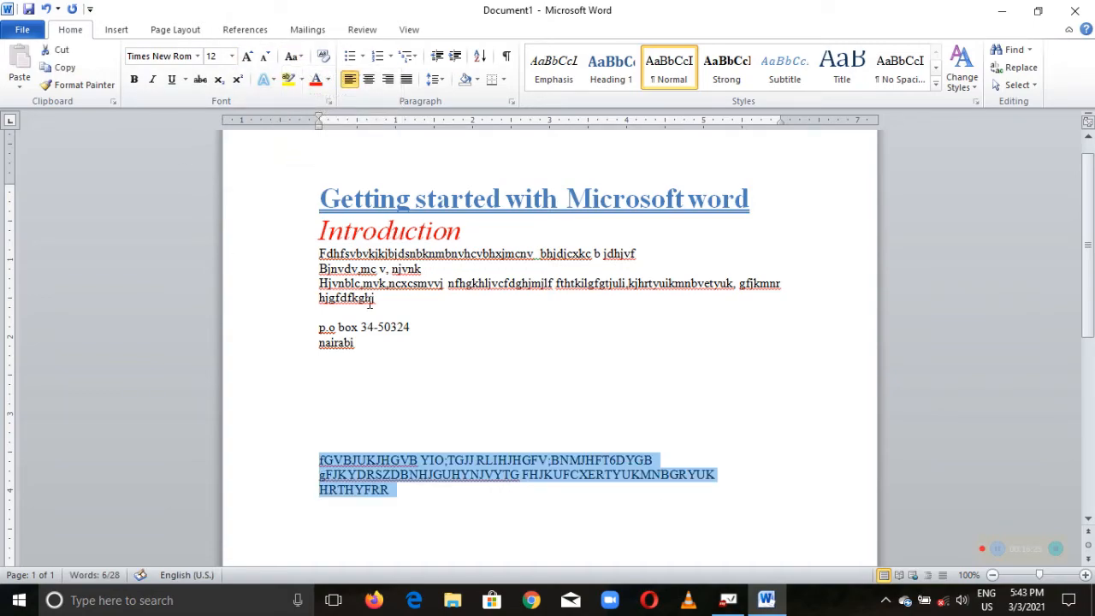
pyautogui.click(467, 522)
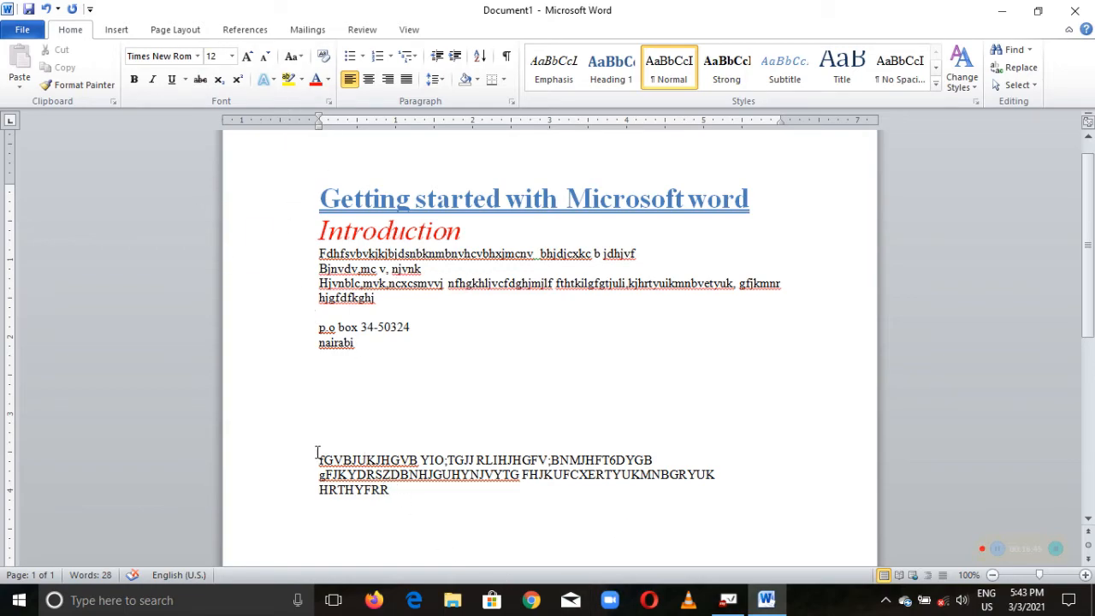
# Step: Apply Sentence case to the last block of sample text at the end of the document
pyautogui.moveTo(321, 461); pyautogui.dragTo(386, 503)
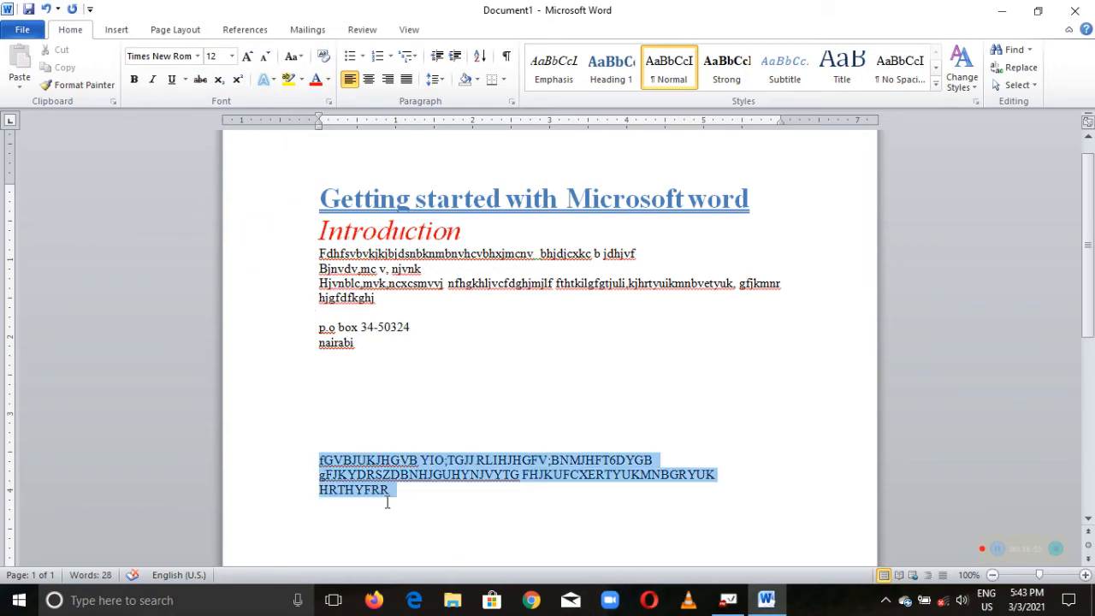
pyautogui.click(302, 58)
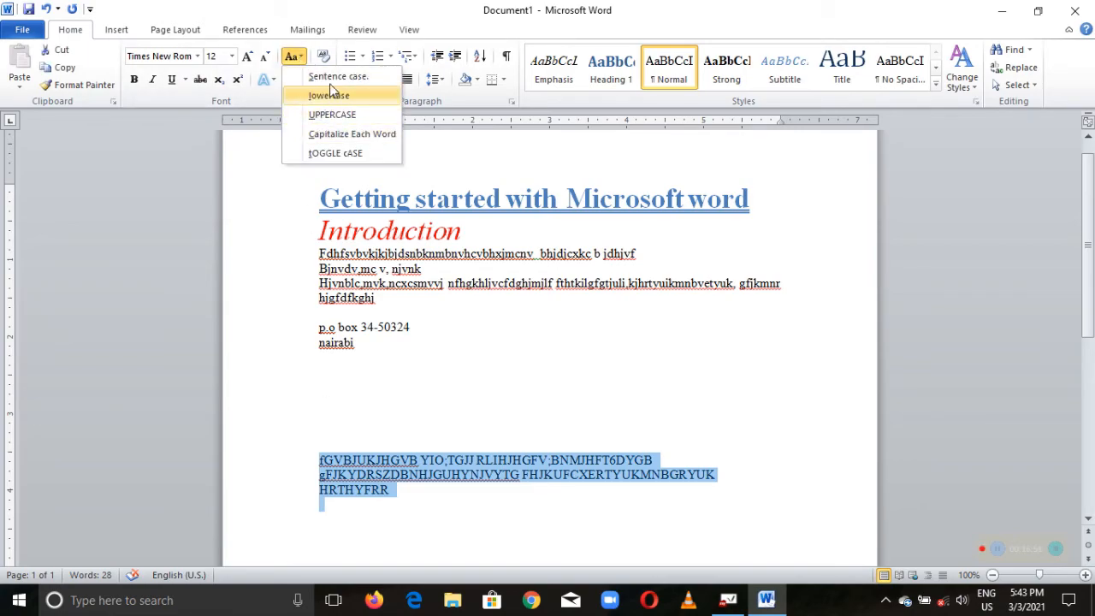
pyautogui.click(332, 75)
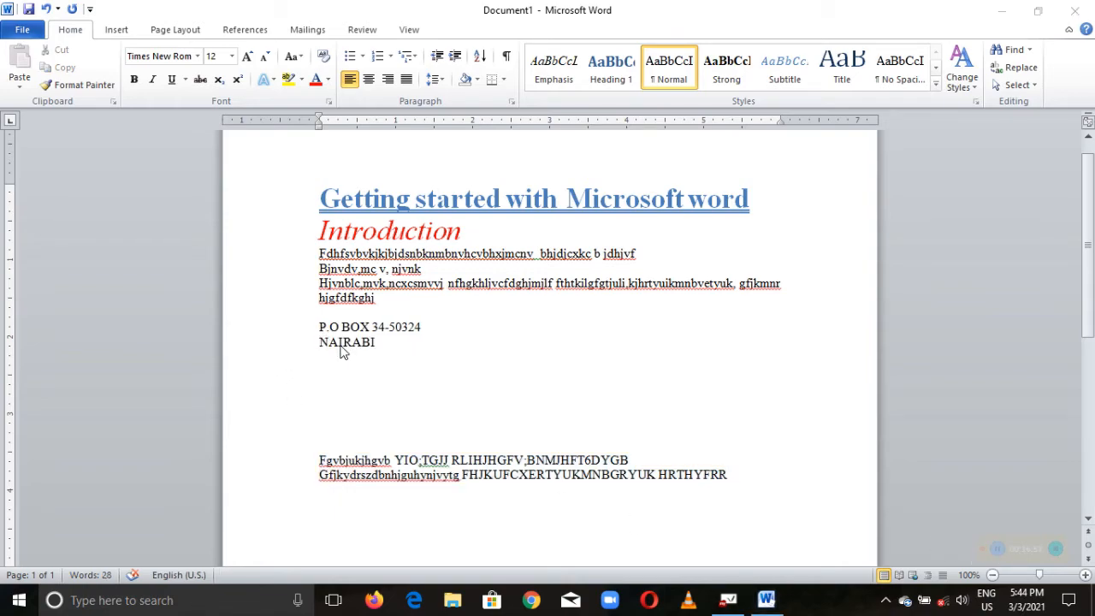
# Step: Try center alignment on the two postal address lines and settle on right alignment
pyautogui.click(374, 359)
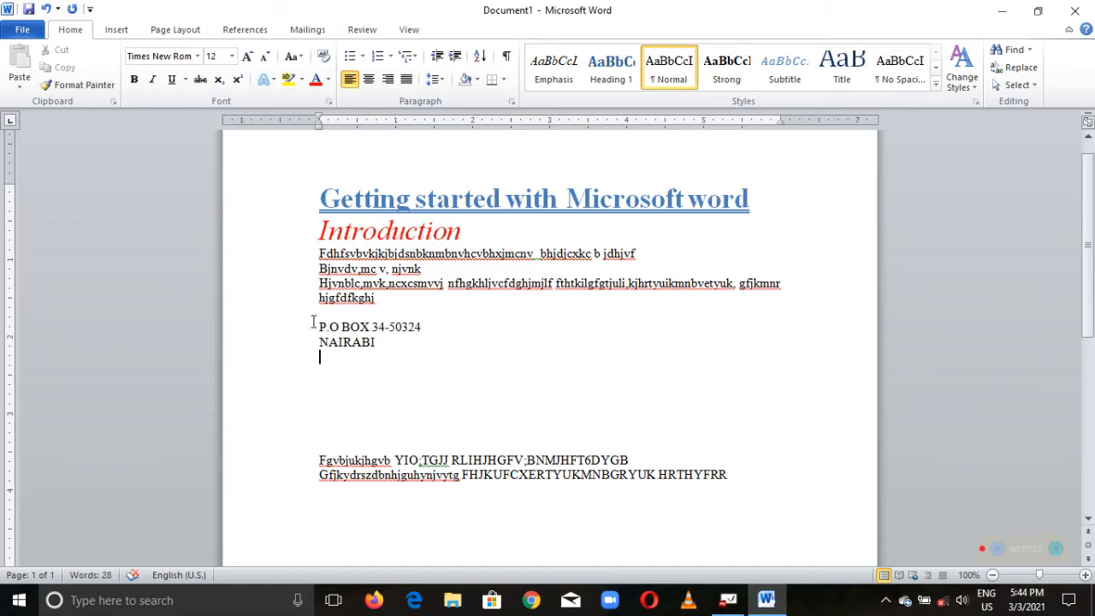
pyautogui.moveTo(318, 326); pyautogui.dragTo(379, 342)
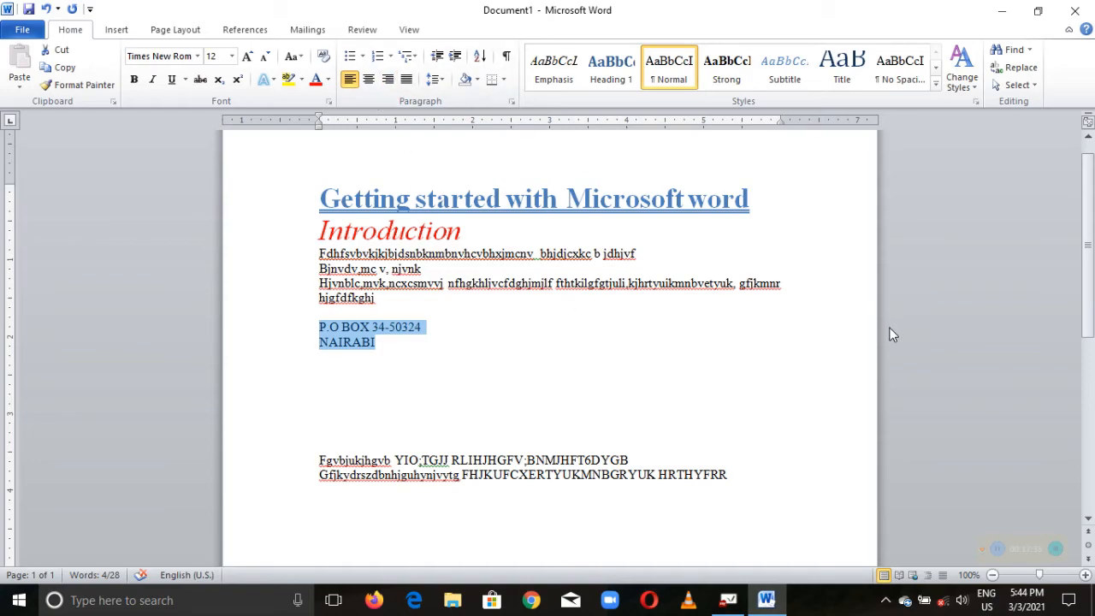
pyautogui.click(368, 80)
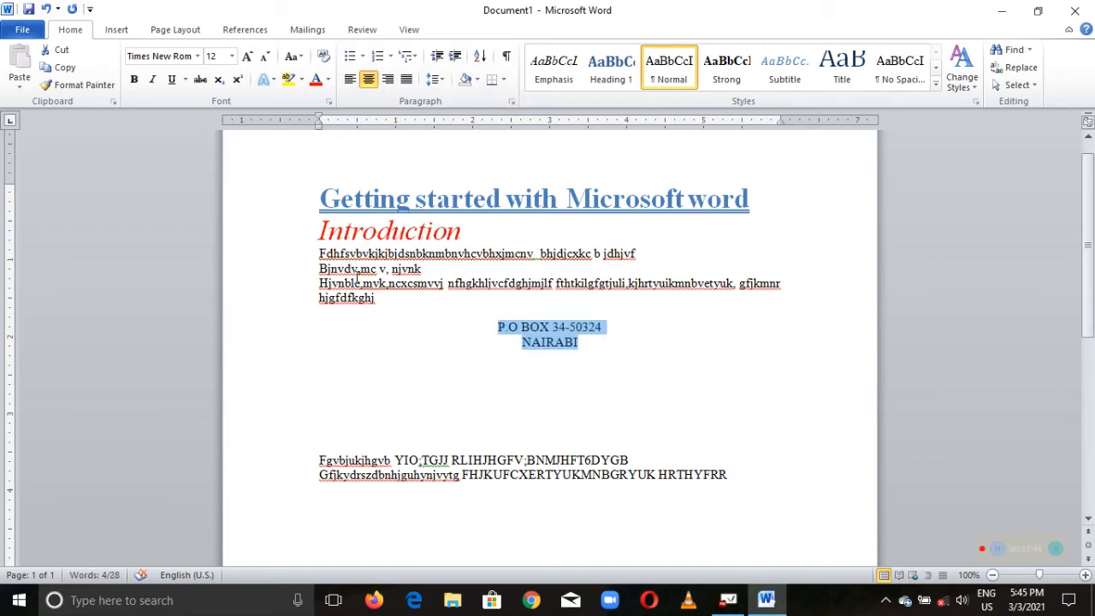
pyautogui.click(387, 79)
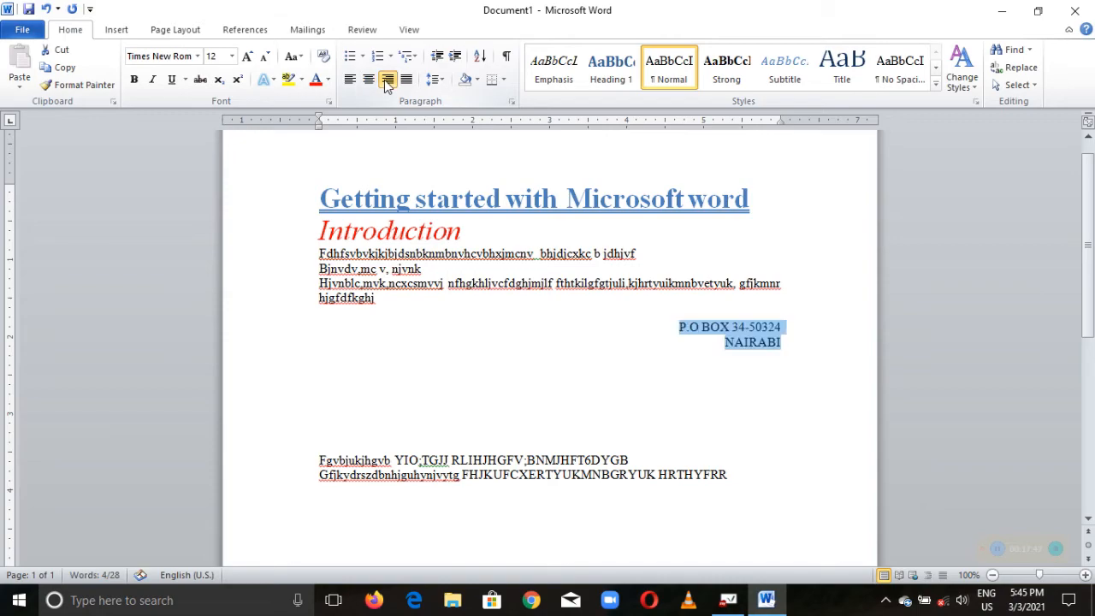
# Step: Enter six short lines of sample text below the postal address: Sghjdkjv, Hbkdlvk, Buikfvmkff, Uil;fvdjkd, Ikgvlddvkmkncj and bhvkkf
pyautogui.click(782, 374)
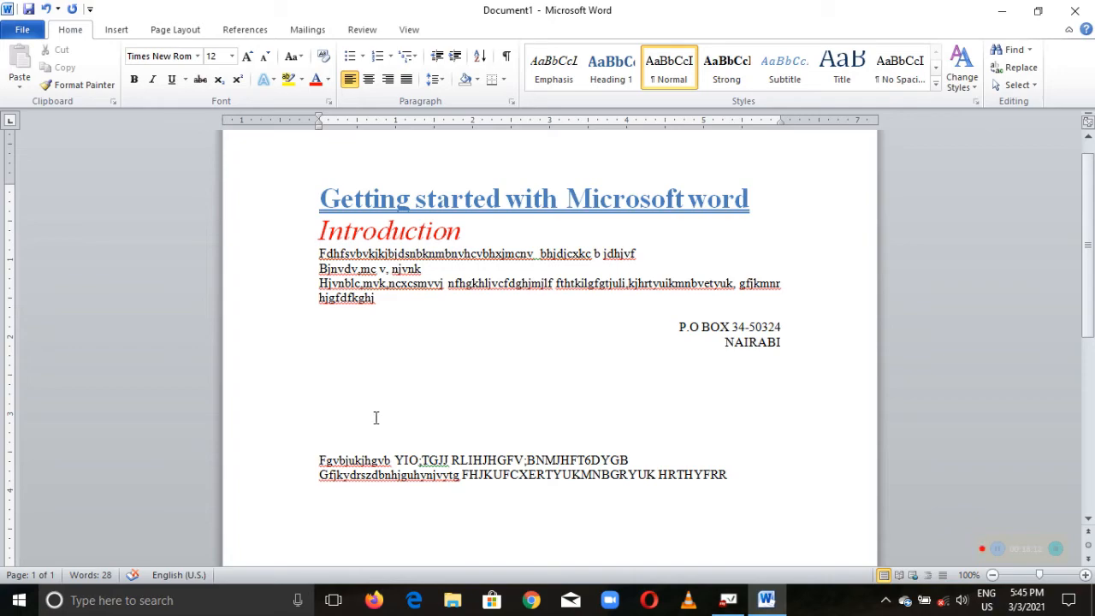
pyautogui.write('HGCGJK')
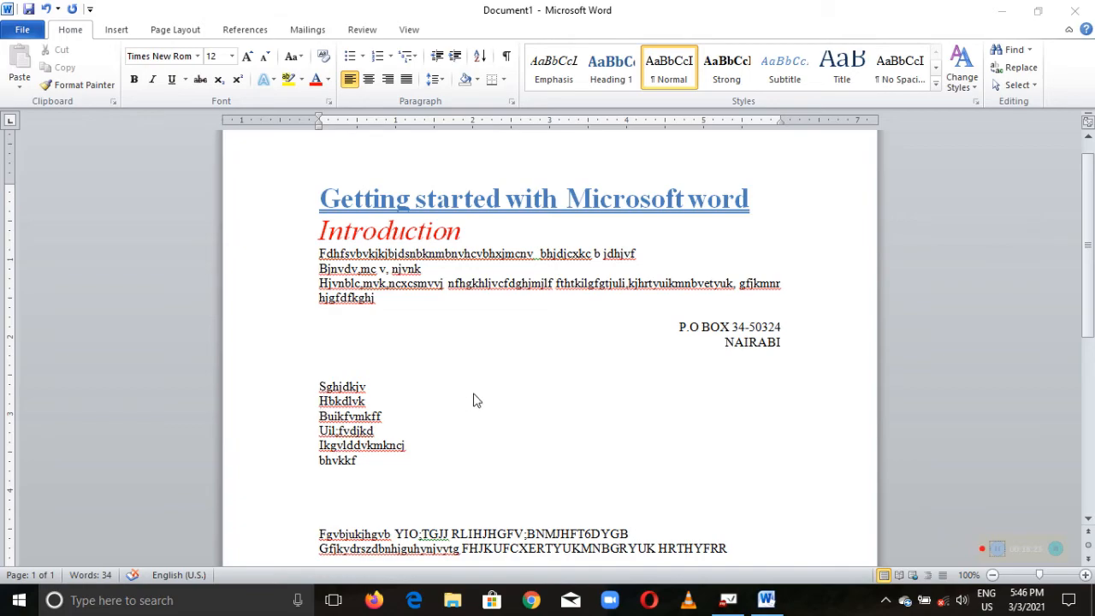
pyautogui.click(322, 386)
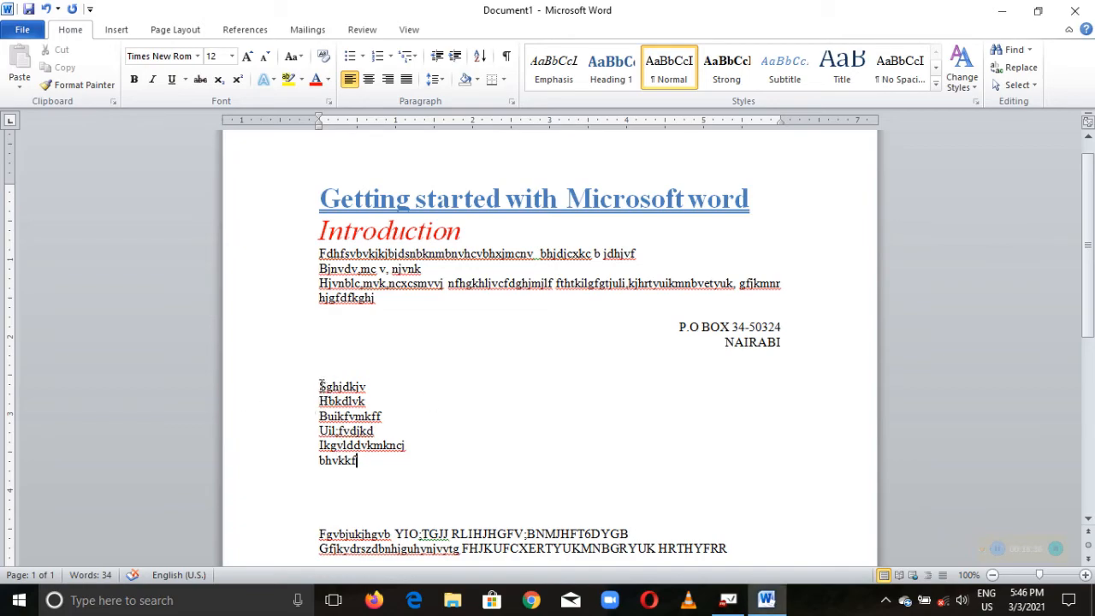
# Step: Format the six short lines below the postal address as a bulleted list with arrowhead bullets
pyautogui.moveTo(322, 387); pyautogui.dragTo(383, 465)
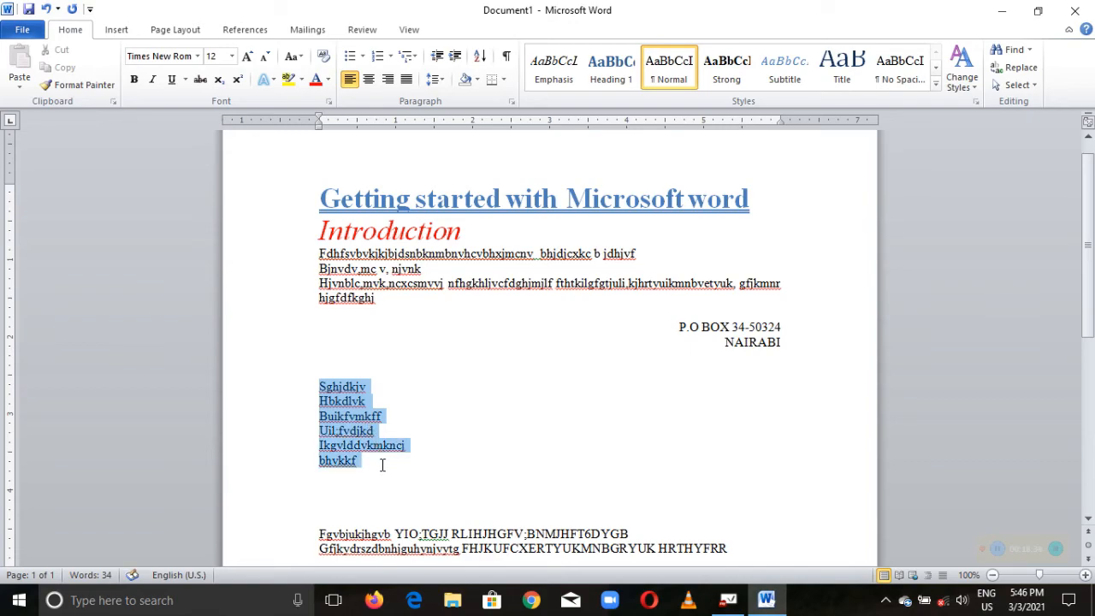
pyautogui.moveTo(383, 465); pyautogui.dragTo(379, 468)
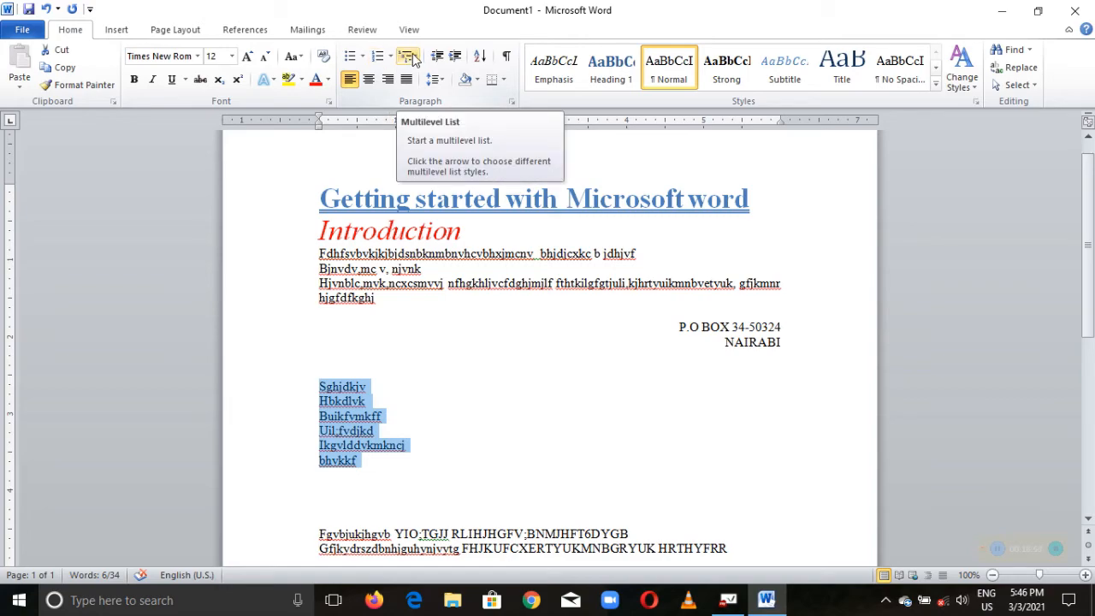
pyautogui.click(362, 58)
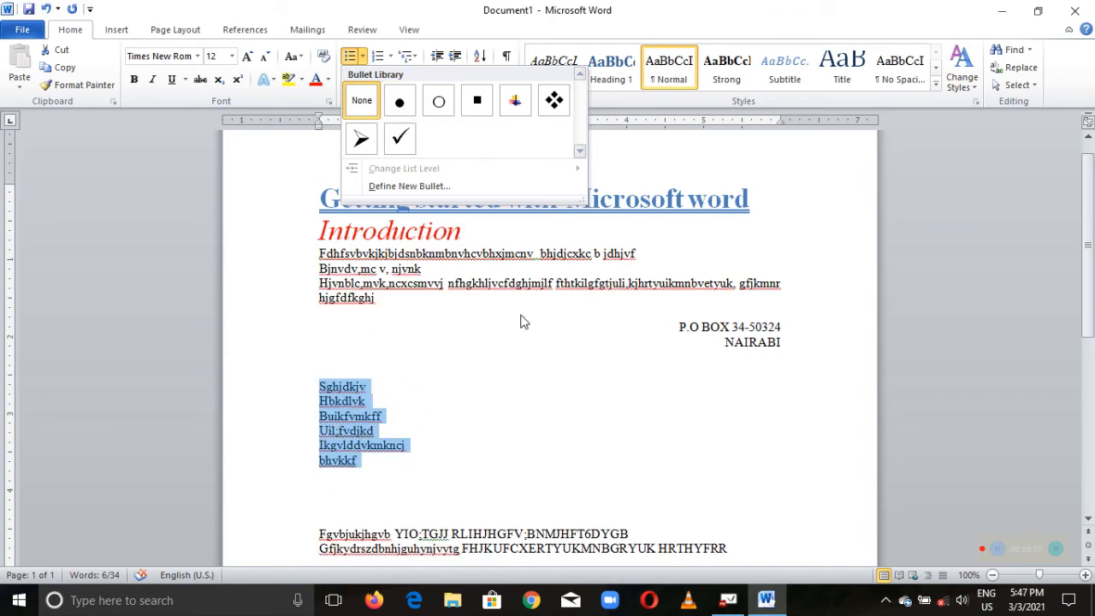
pyautogui.click(361, 141)
pyautogui.click(451, 384)
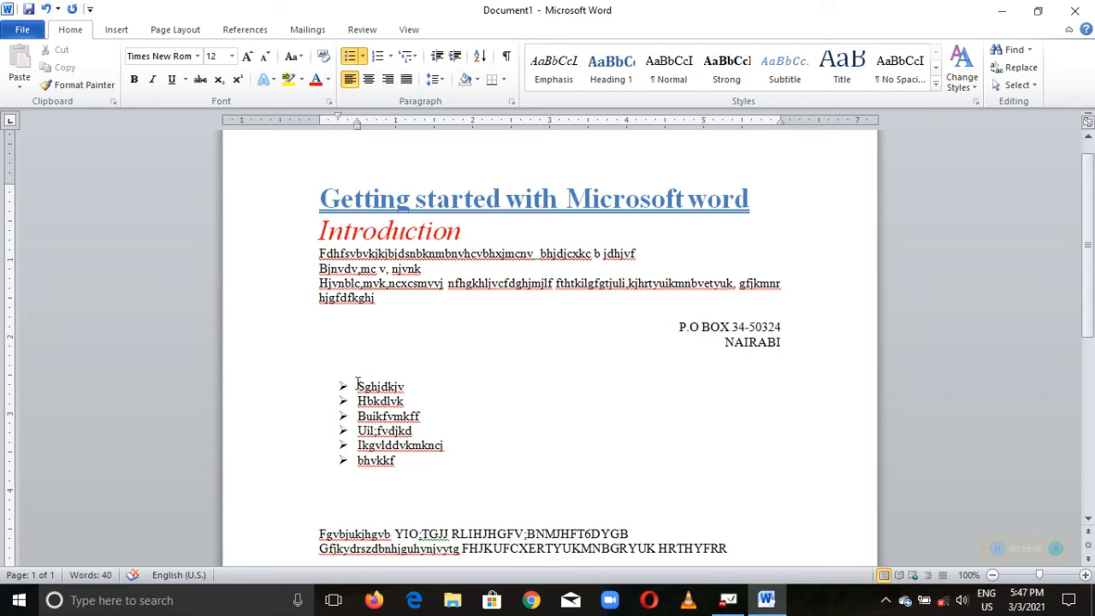
# Step: Number the six-line list with lowercase Roman numerals in the i., ii., iii. format
pyautogui.moveTo(357, 386); pyautogui.dragTo(398, 466)
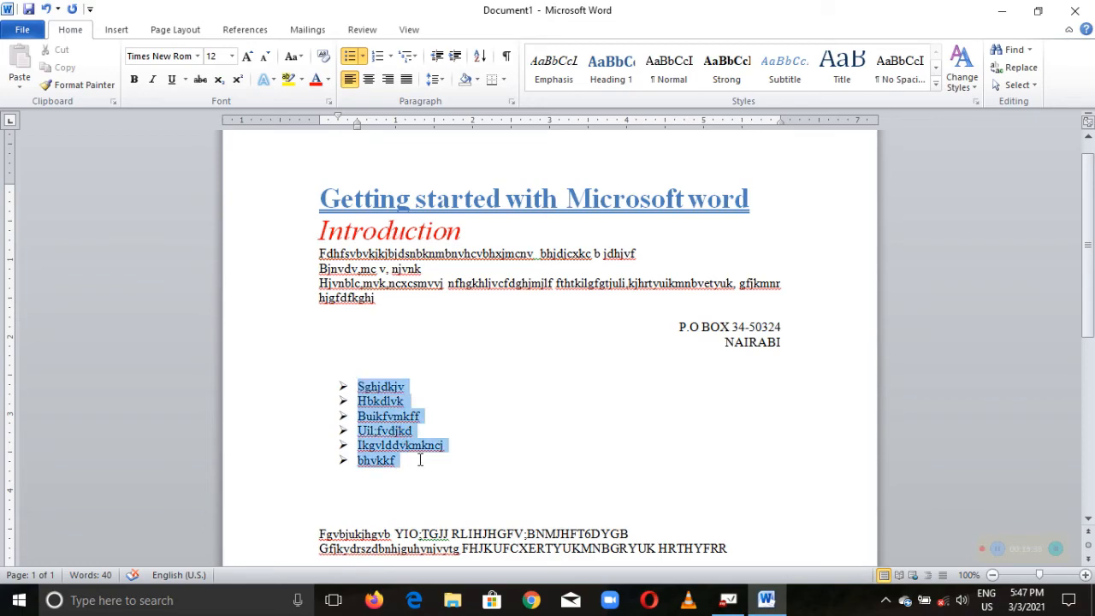
pyautogui.click(390, 56)
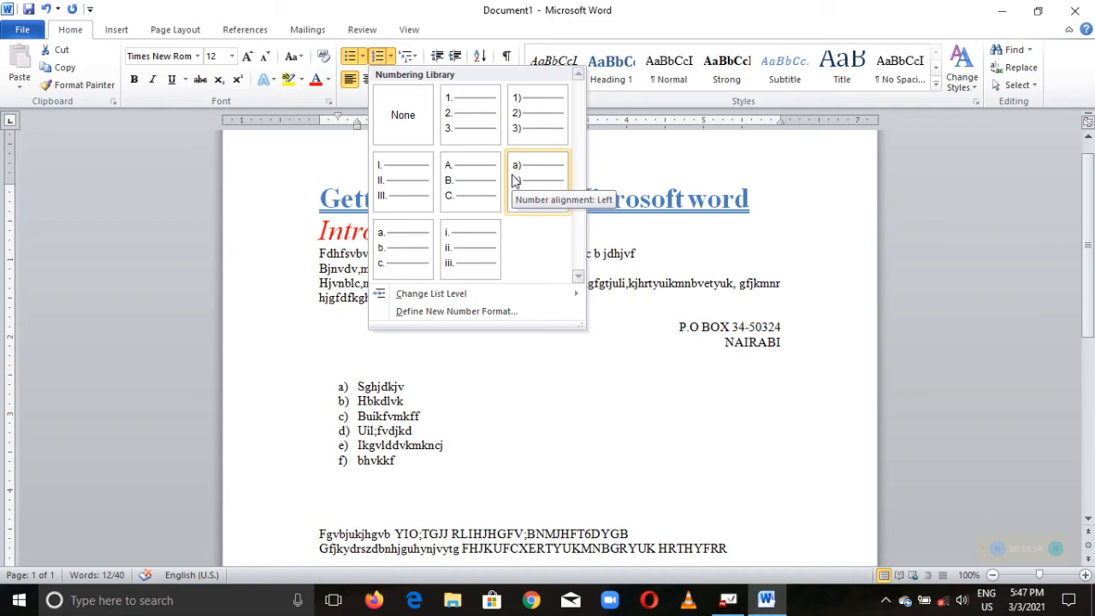
pyautogui.click(455, 249)
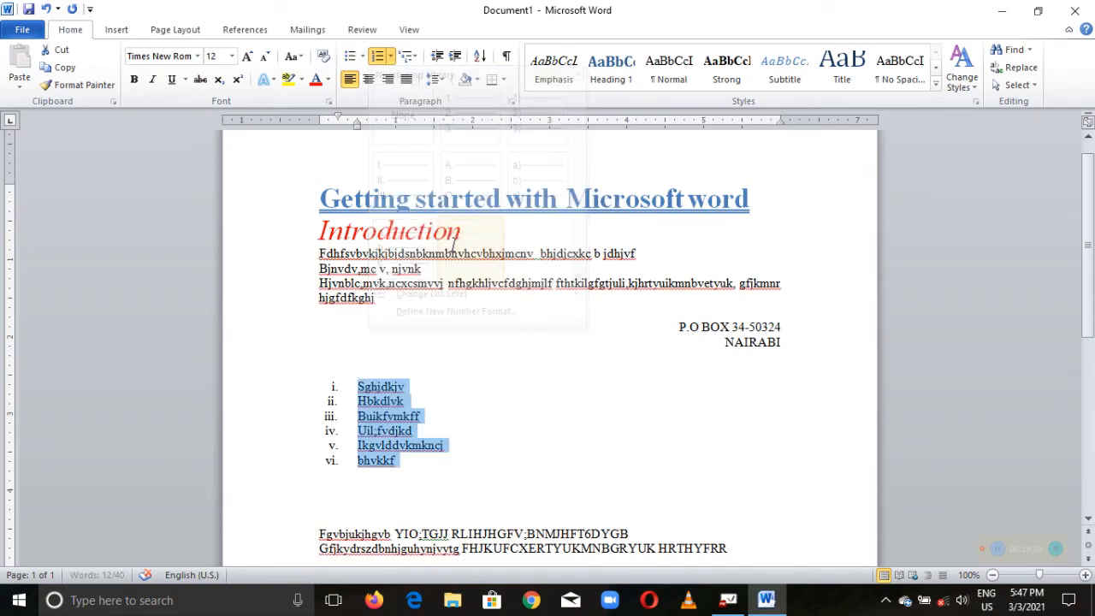
pyautogui.click(475, 398)
pyautogui.scroll(-2, 460, 414)
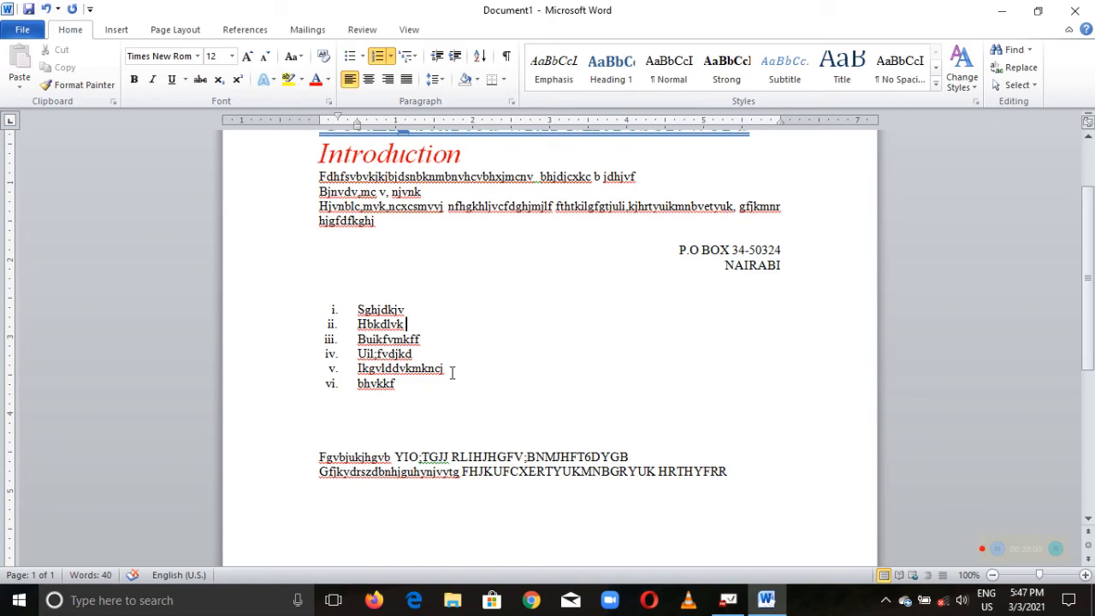
pyautogui.scroll(1, 452, 284)
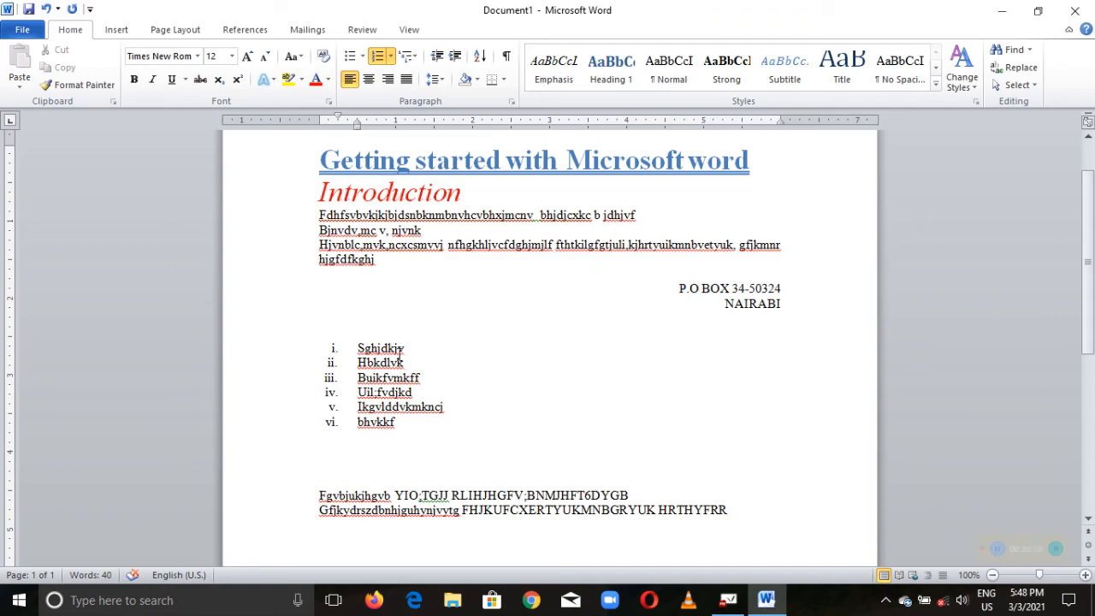
pyautogui.scroll(2, 401, 355)
pyautogui.scroll(-3, 401, 359)
pyautogui.scroll(3, 402, 360)
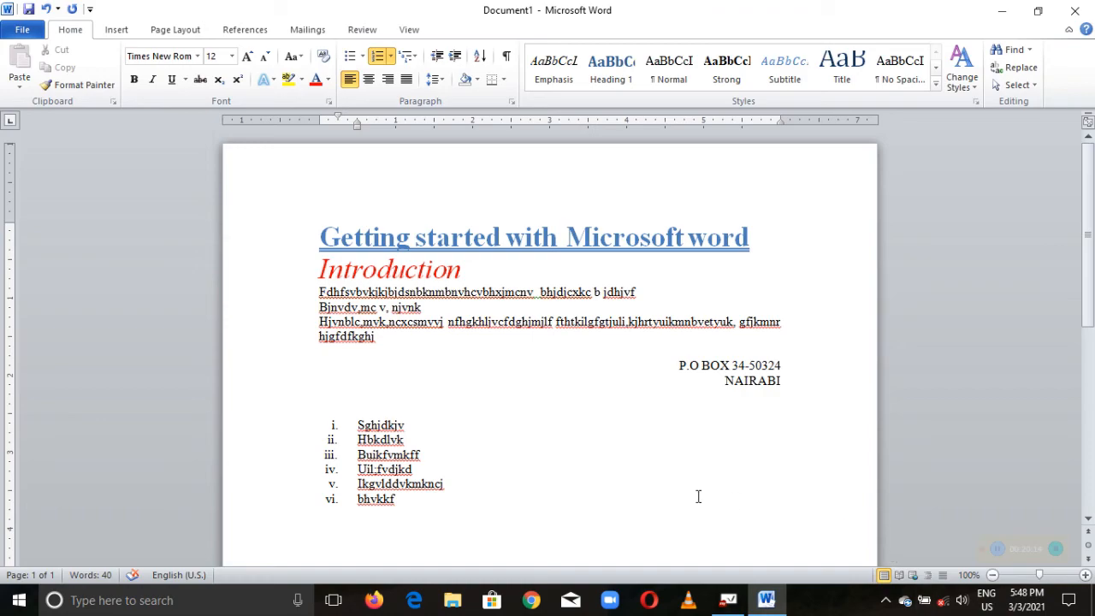
pyautogui.scroll(-1, 639, 455)
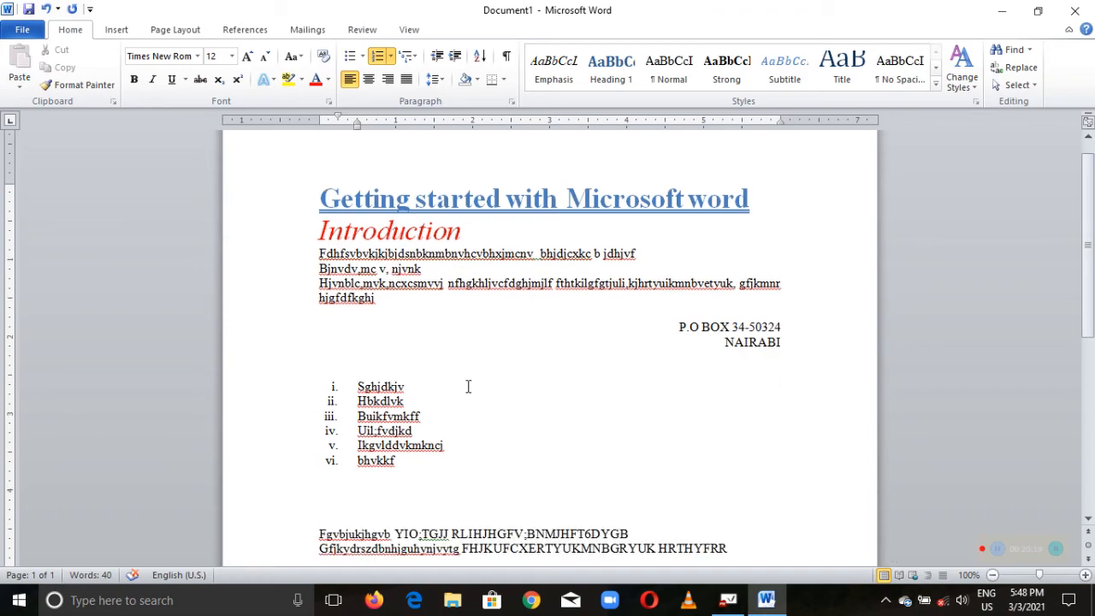
pyautogui.scroll(-2, 468, 386)
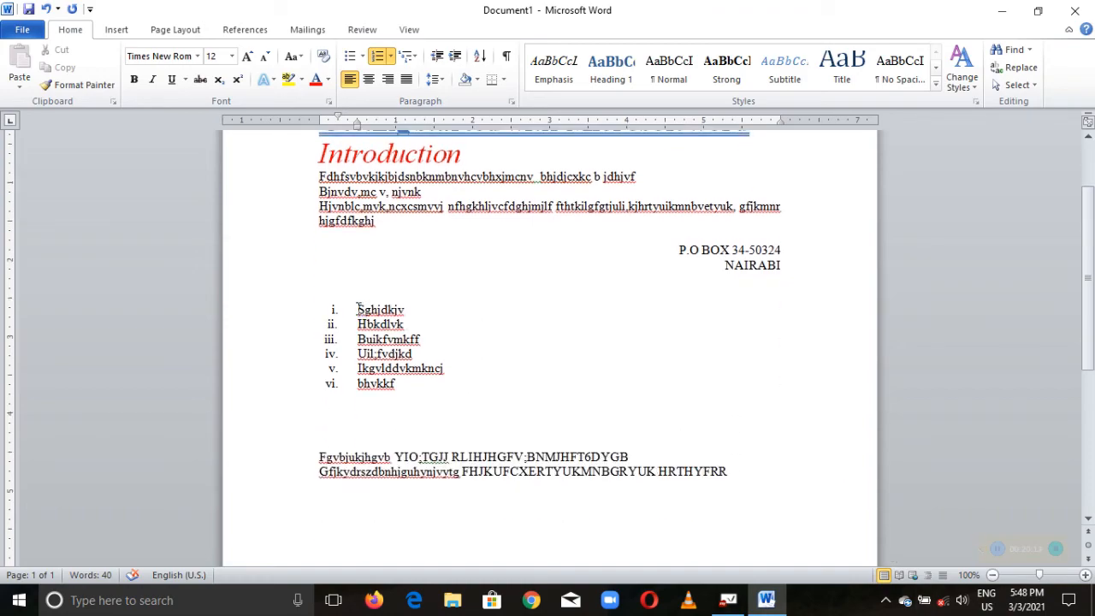